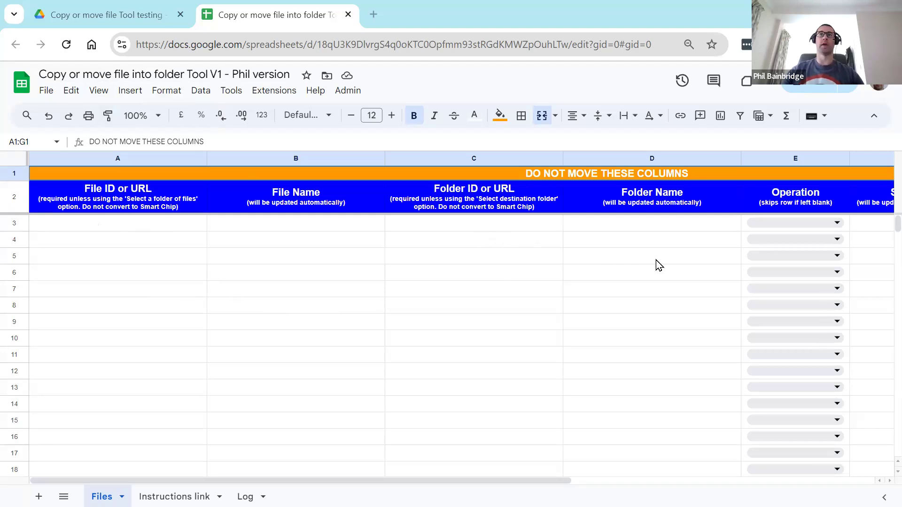
Check which options the Operation cell in row 3 offers
{"action": "left_click", "coordinate": [836, 223]}
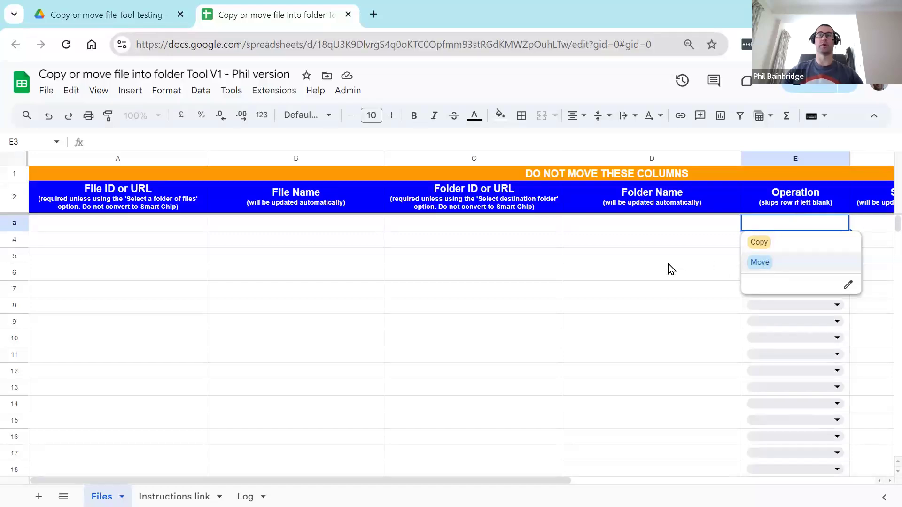
{"action": "left_click", "coordinate": [490, 281]}
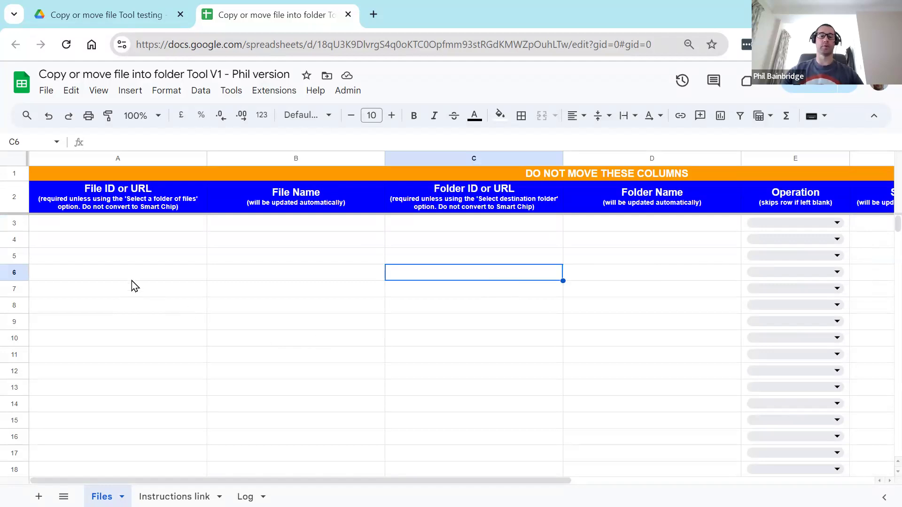
In Google Drive, open Jane's Feedback Report and Joe's Feedback Report, and return to the spreadsheet
{"action": "left_click", "coordinate": [115, 16]}
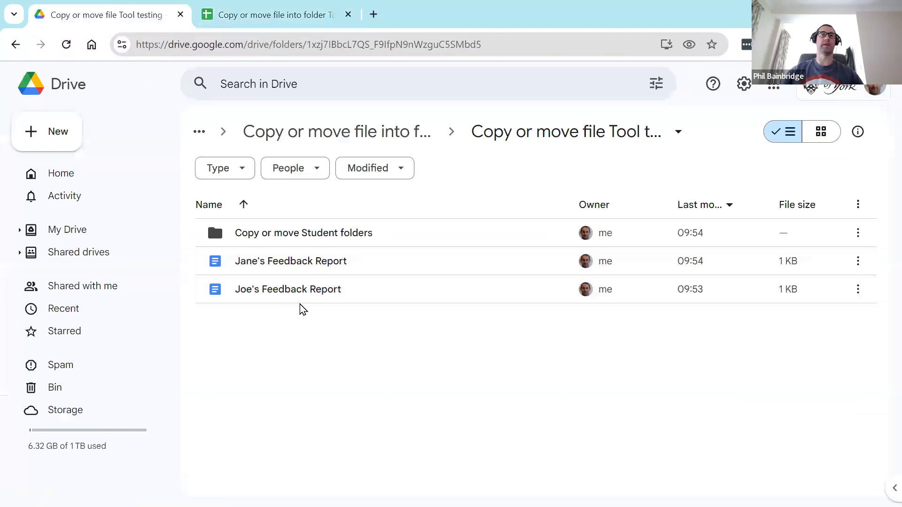
{"action": "left_click", "coordinate": [289, 263]}
{"action": "left_click", "coordinate": [286, 291]}
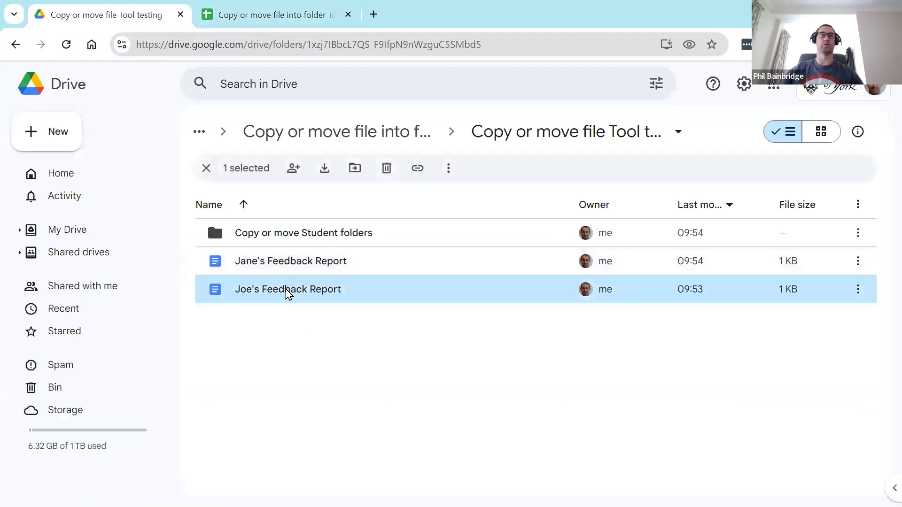
{"action": "left_click", "coordinate": [279, 266]}
{"action": "double_click", "coordinate": [280, 267]}
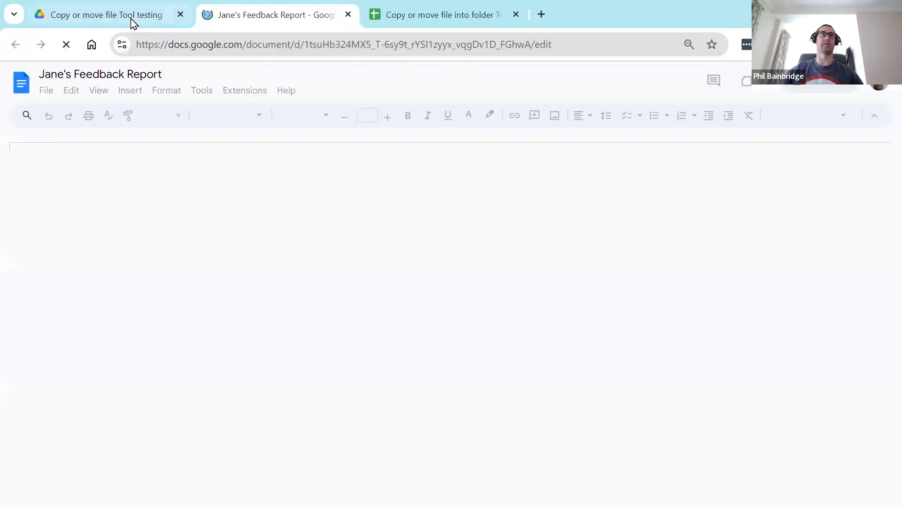
{"action": "left_click", "coordinate": [131, 16]}
{"action": "double_click", "coordinate": [283, 291]}
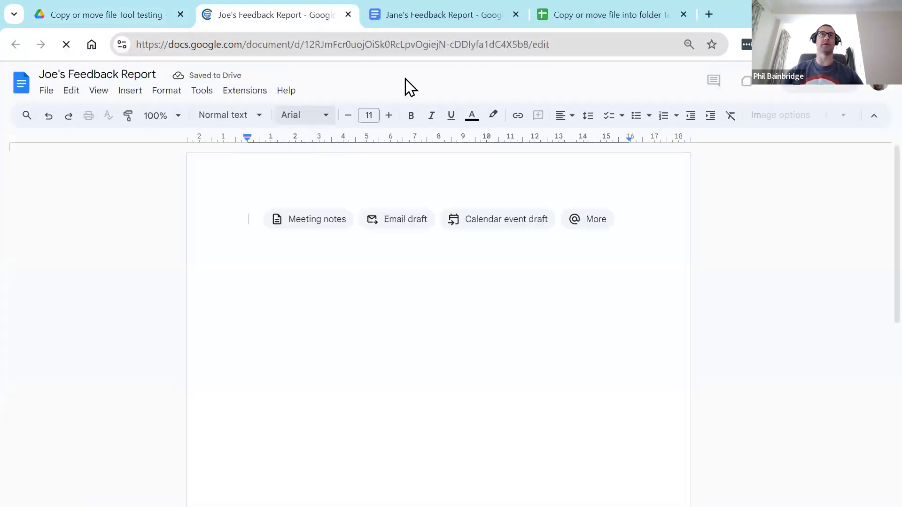
{"action": "left_click", "coordinate": [606, 17]}
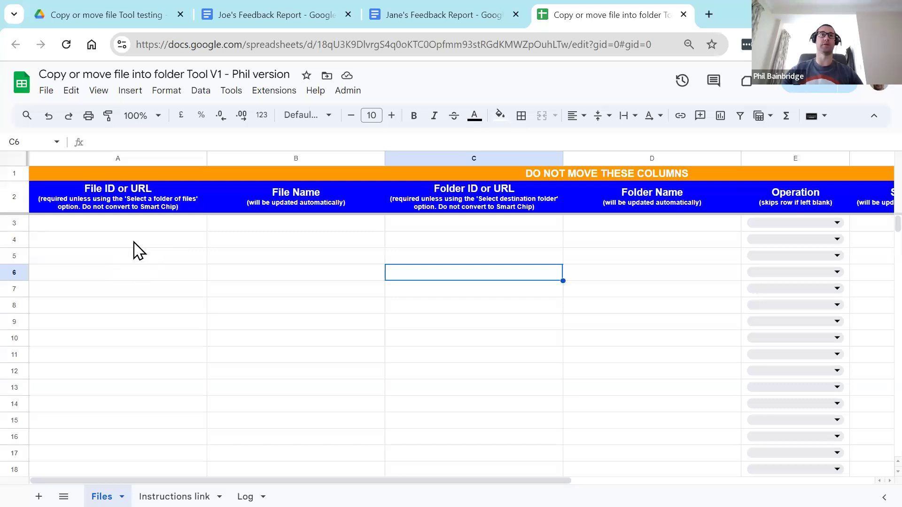
Copy the file ID from the URL of Joe's Feedback Report into cell A3 of the Files sheet
{"action": "left_click", "coordinate": [273, 15]}
{"action": "left_click_drag", "start_coordinate": [305, 45], "coordinate": [528, 45]}
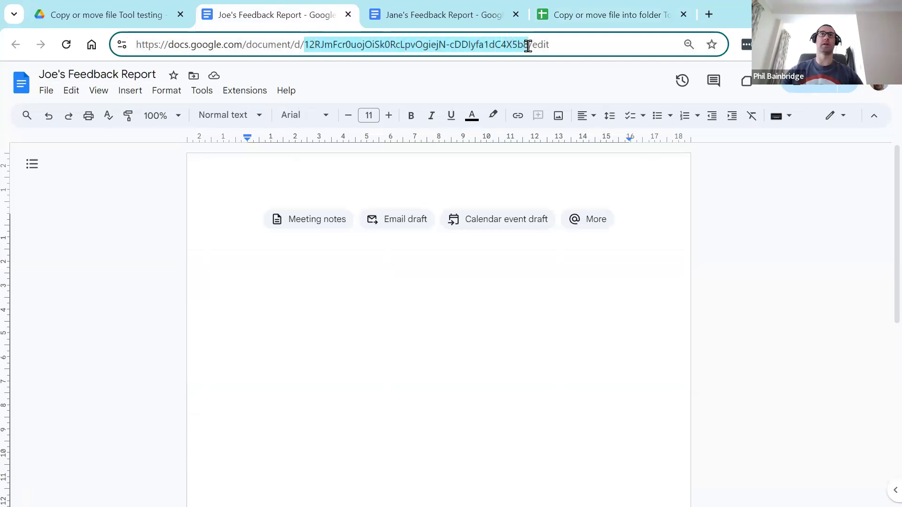
{"action": "key", "text": "ctrl+c"}
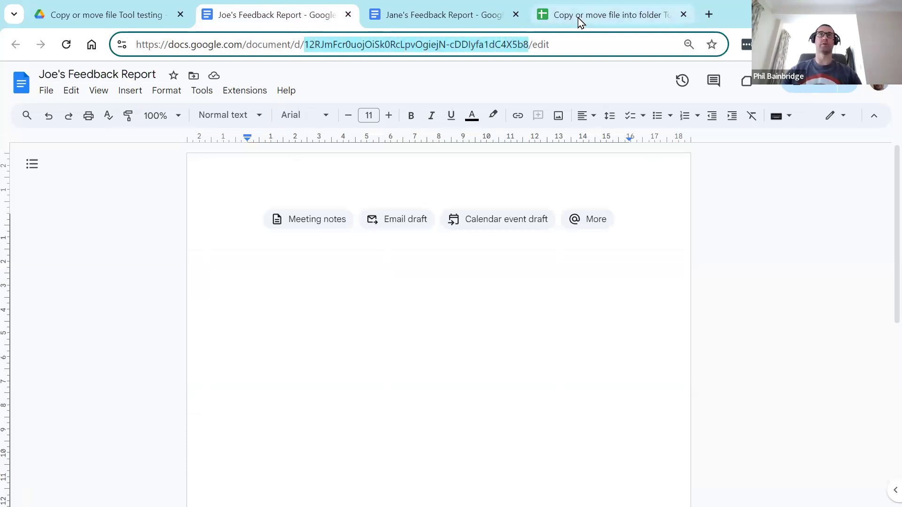
{"action": "left_click", "coordinate": [578, 18]}
{"action": "left_click", "coordinate": [117, 224]}
{"action": "key", "text": "ctrl+v"}
Copy the file ID from the URL of Jane's Feedback Report into cell A4 of the Files sheet
{"action": "left_click", "coordinate": [117, 243]}
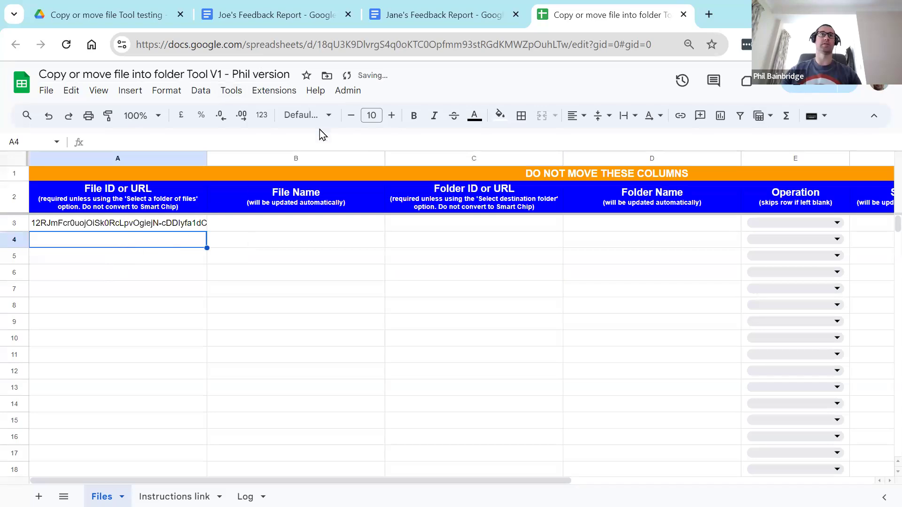
{"action": "left_click", "coordinate": [406, 16]}
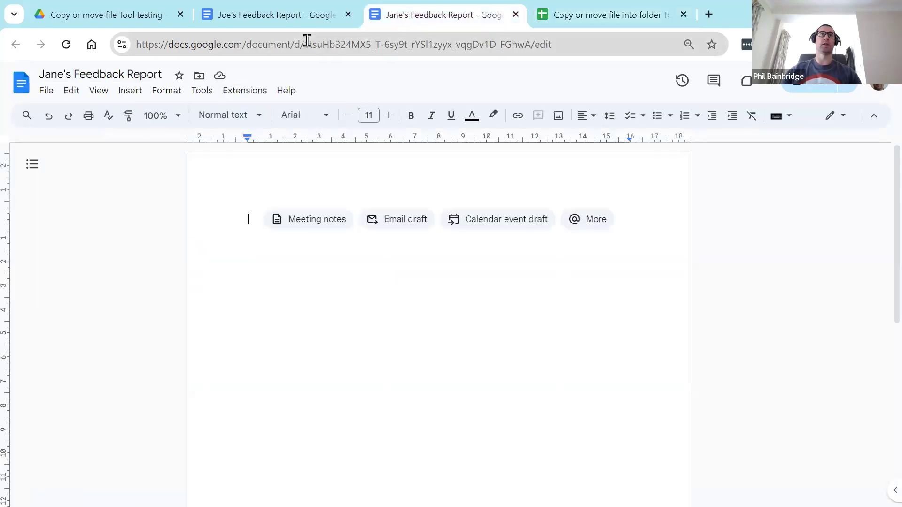
{"action": "left_click_drag", "start_coordinate": [305, 43], "coordinate": [529, 46]}
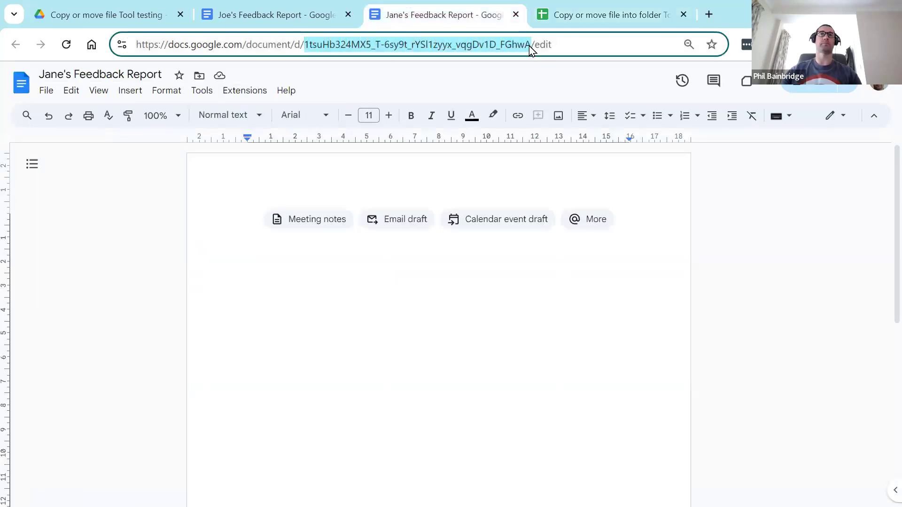
{"action": "key", "text": "ctrl+c"}
{"action": "left_click", "coordinate": [604, 15]}
{"action": "key", "text": "ctrl+v"}
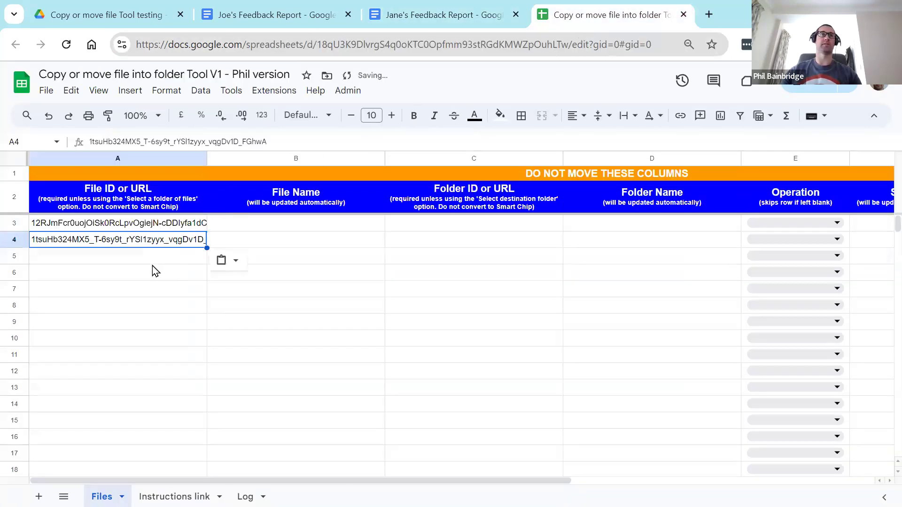
{"action": "left_click", "coordinate": [151, 284]}
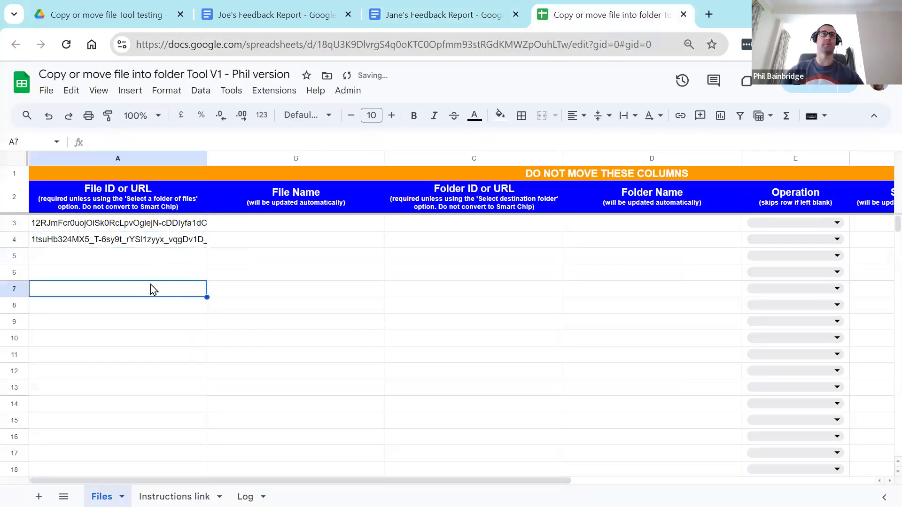
Close both feedback report documents and return to the Files sheet
{"action": "left_click", "coordinate": [350, 15]}
{"action": "left_click", "coordinate": [349, 15]}
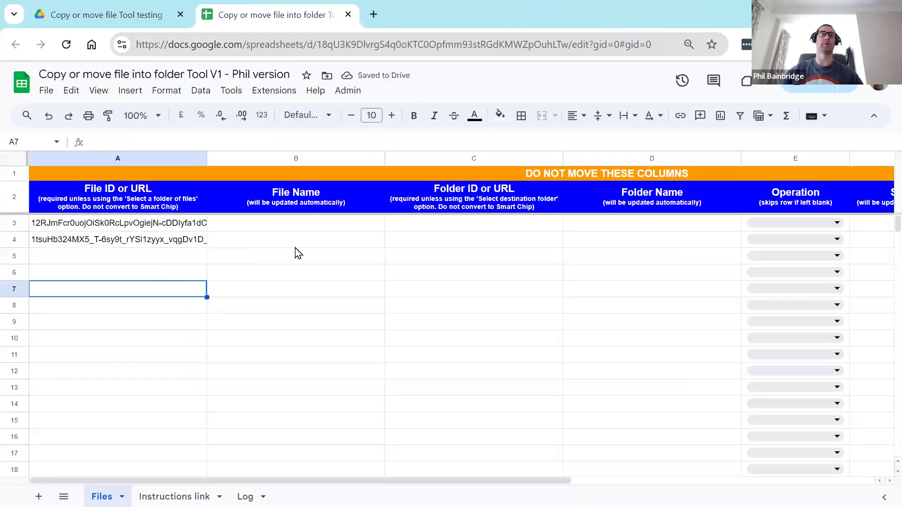
{"action": "left_click", "coordinate": [283, 337]}
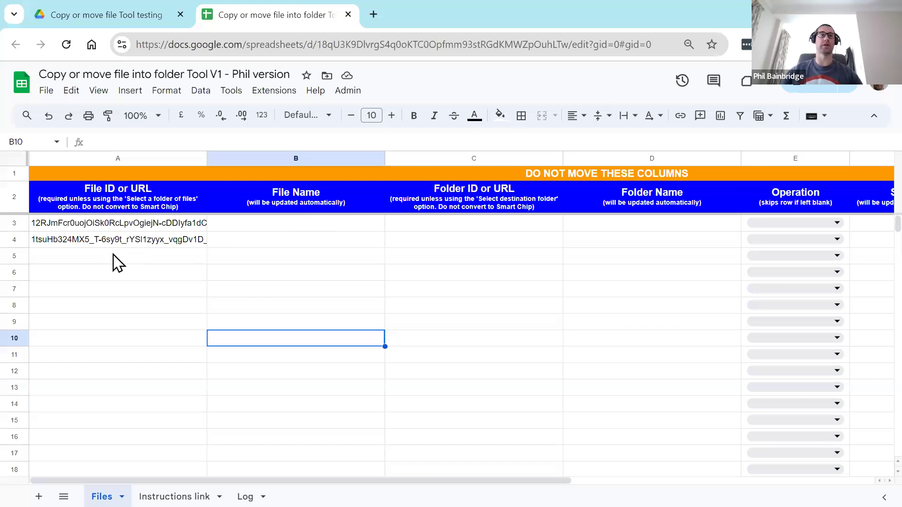
Run the Get file names script for the listed file IDs and dismiss its completion dialog
{"action": "left_click", "coordinate": [347, 96]}
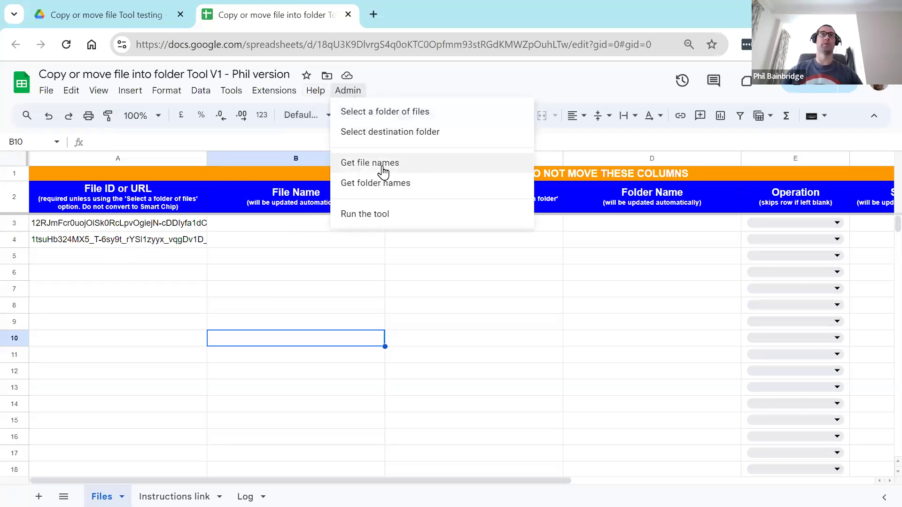
{"action": "left_click", "coordinate": [428, 165]}
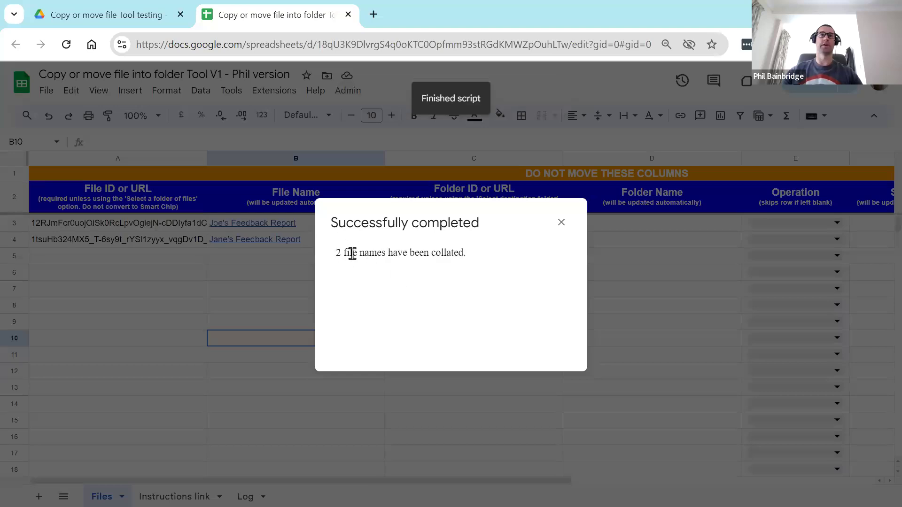
{"action": "left_click", "coordinate": [561, 222]}
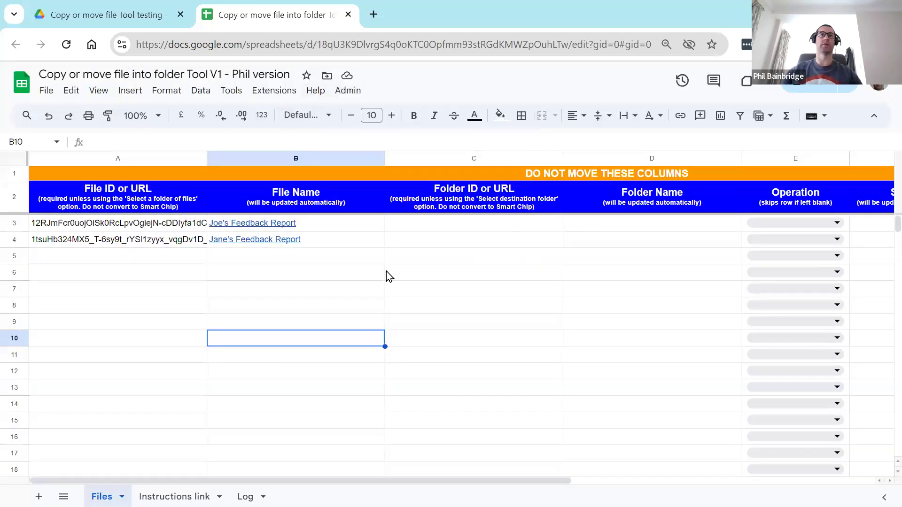
{"action": "left_click", "coordinate": [329, 291]}
Open Jane's Feedback Report through its File Name link to check it, and close the document
{"action": "left_click", "coordinate": [261, 240]}
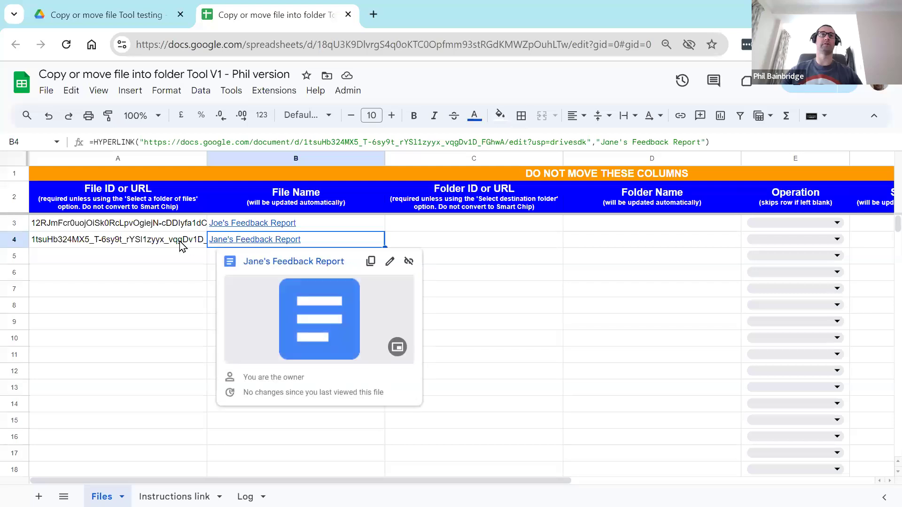
{"action": "left_click", "coordinate": [288, 266]}
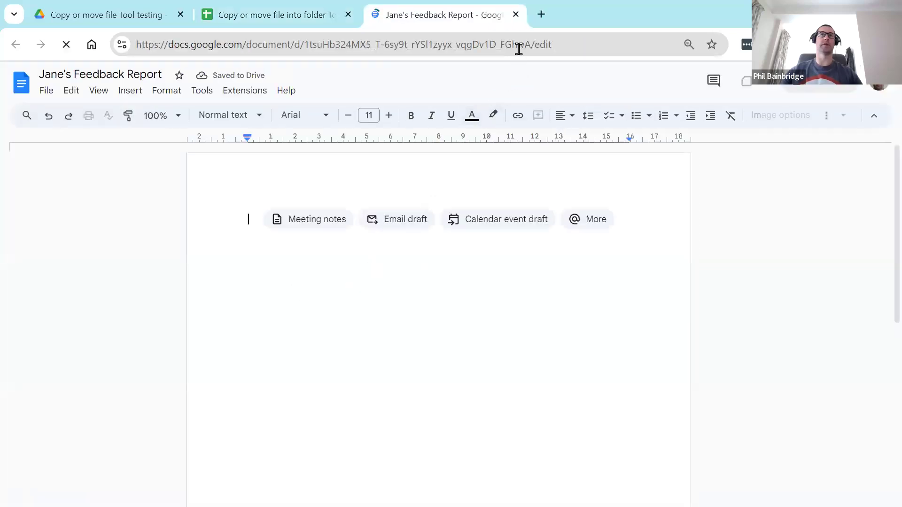
{"action": "left_click", "coordinate": [515, 14]}
{"action": "left_click", "coordinate": [287, 274]}
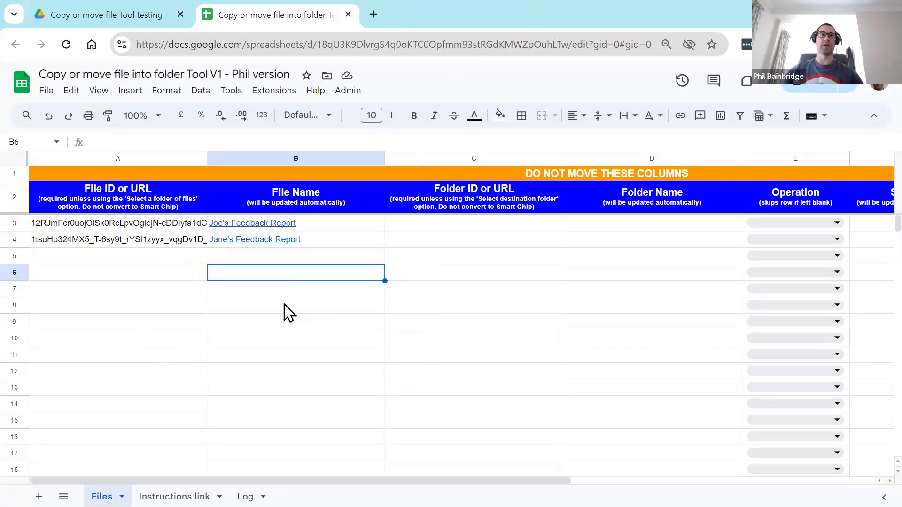
{"action": "left_click", "coordinate": [320, 224]}
{"action": "left_click", "coordinate": [194, 274]}
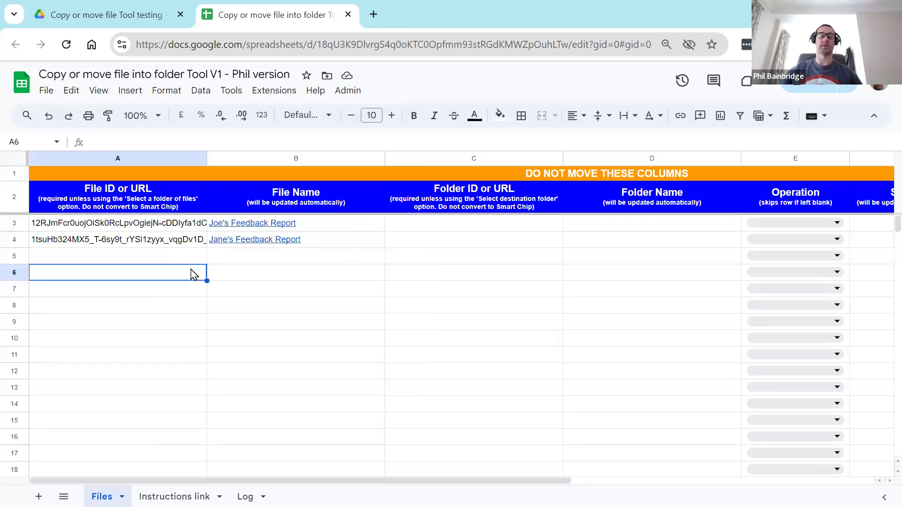
{"action": "left_click", "coordinate": [281, 356]}
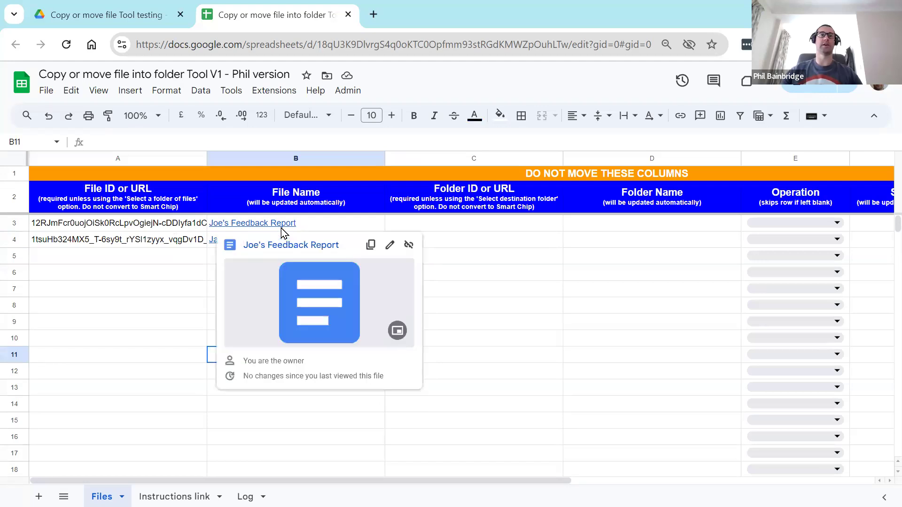
In Google Drive, open the Copy or move Student folders folder and compare its subfolders with the listed reports
{"action": "left_click", "coordinate": [482, 227]}
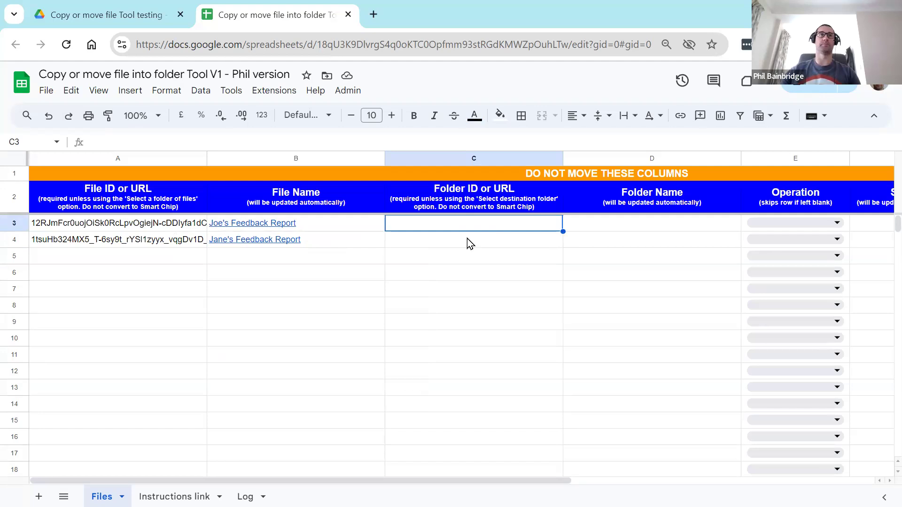
{"action": "left_click", "coordinate": [139, 16]}
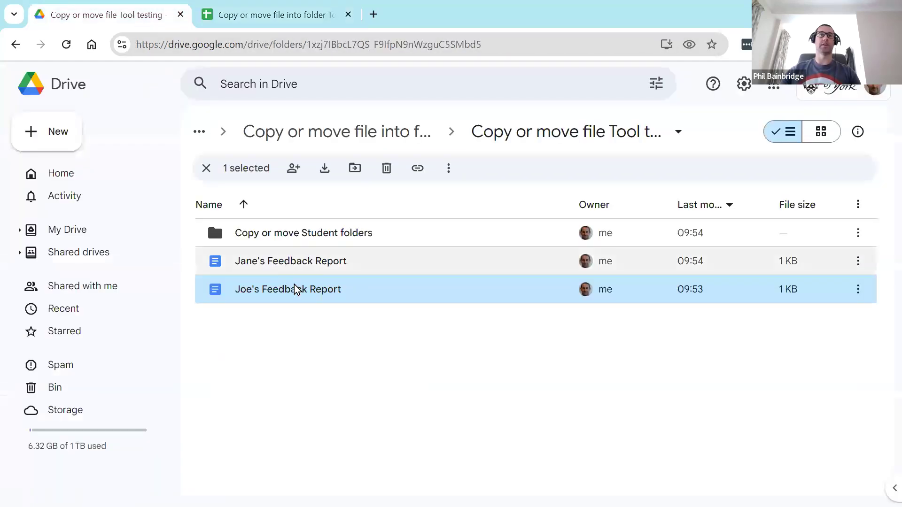
{"action": "left_click", "coordinate": [316, 350]}
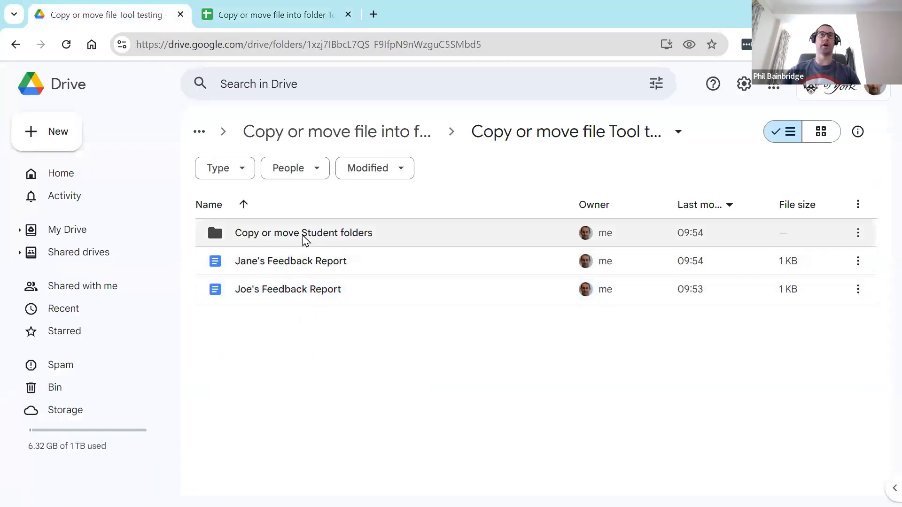
{"action": "double_click", "coordinate": [346, 233]}
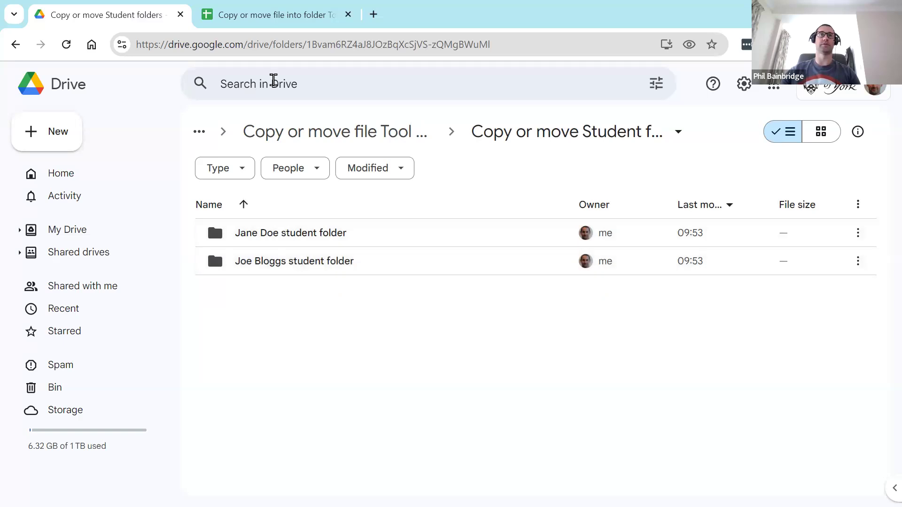
{"action": "left_click", "coordinate": [280, 22]}
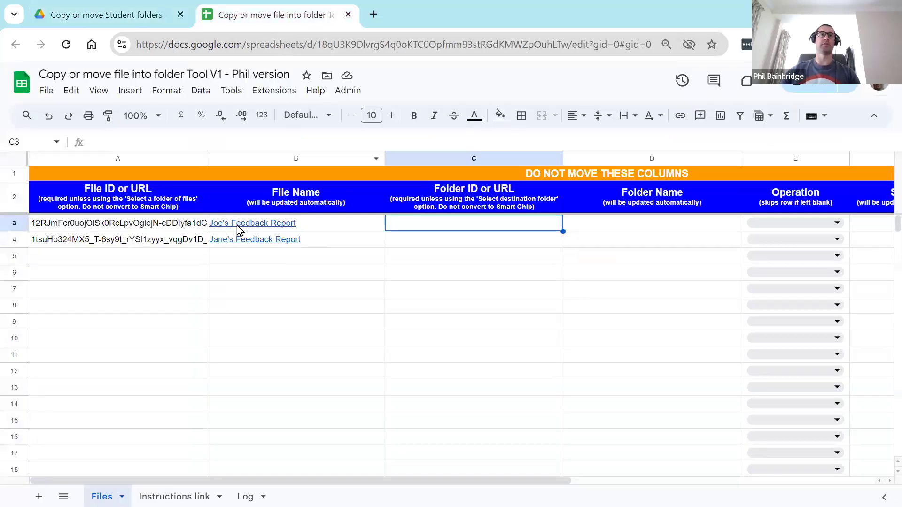
Copy the folder ID from the URL of the student folder matching Joe's Feedback Report into cell C3
{"action": "left_click", "coordinate": [121, 24]}
{"action": "left_click", "coordinate": [271, 268]}
{"action": "double_click", "coordinate": [270, 268]}
{"action": "left_click_drag", "start_coordinate": [490, 45], "coordinate": [310, 44]}
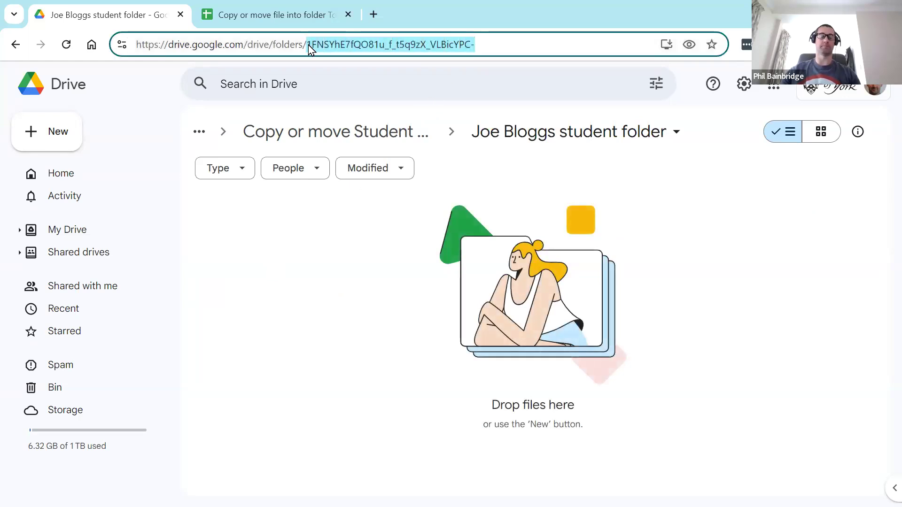
{"action": "left_click", "coordinate": [302, 19]}
{"action": "key", "text": "ctrl+v"}
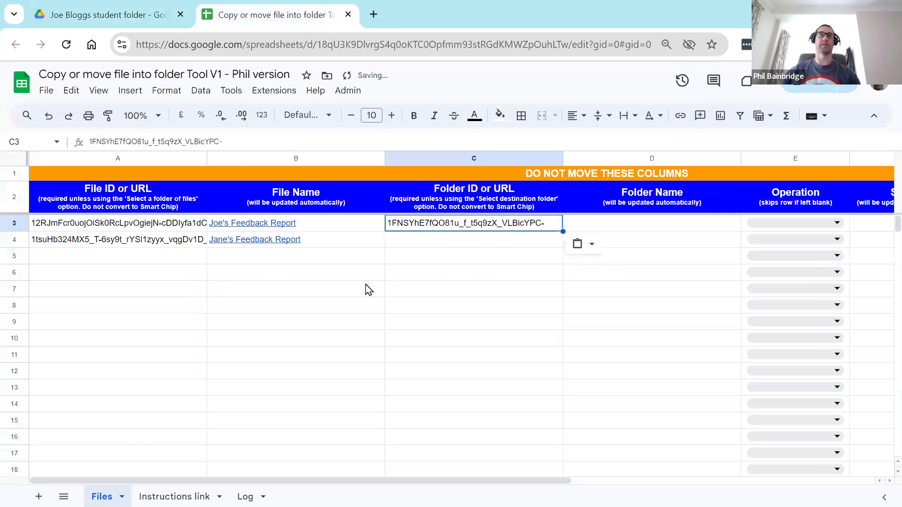
{"action": "left_click", "coordinate": [334, 292]}
Copy the folder ID from the URL of the student folder matching Jane's Feedback Report into cell C4
{"action": "left_click", "coordinate": [120, 18]}
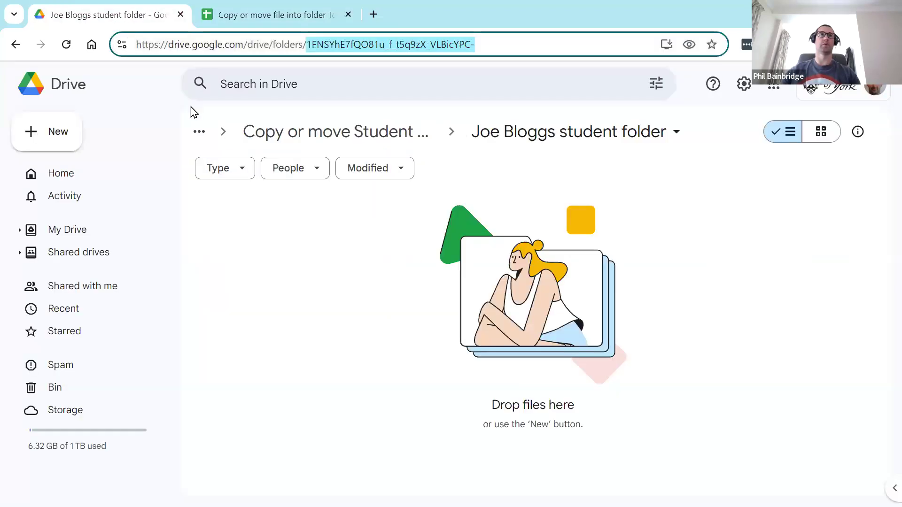
{"action": "left_click", "coordinate": [352, 134]}
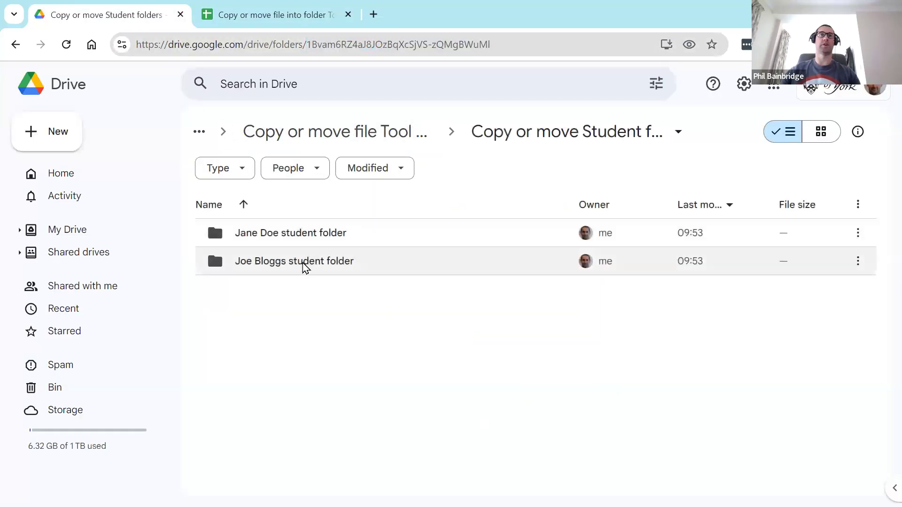
{"action": "double_click", "coordinate": [308, 235]}
{"action": "left_click_drag", "start_coordinate": [504, 42], "coordinate": [310, 41]}
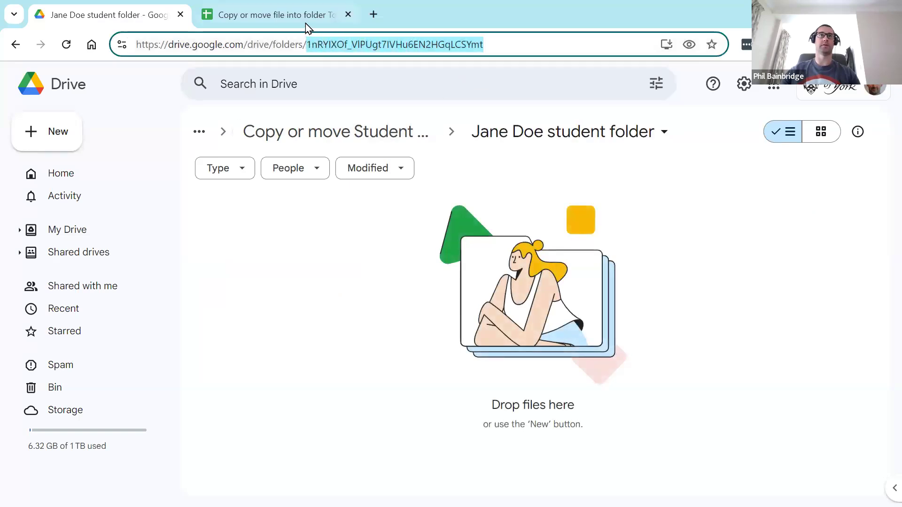
{"action": "left_click", "coordinate": [305, 23]}
{"action": "left_click", "coordinate": [446, 239]}
{"action": "key", "text": "ctrl+v"}
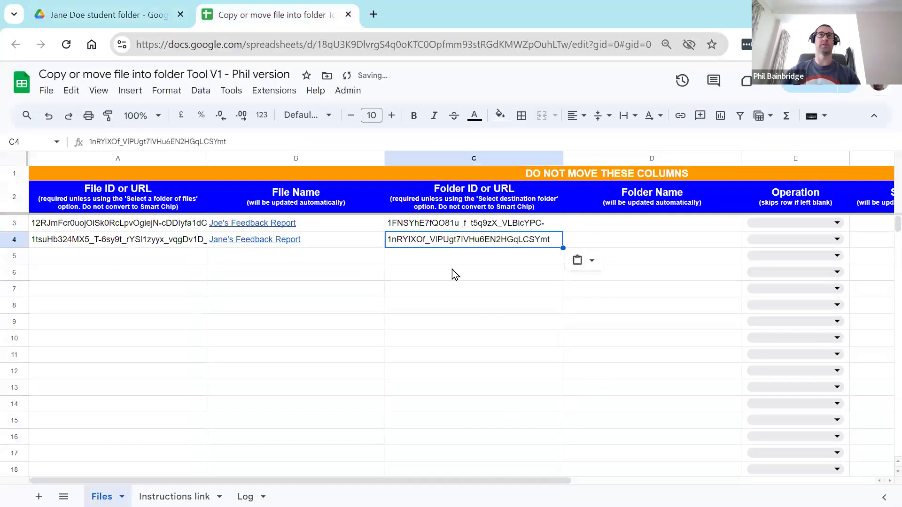
Run Get folder names to fill the Folder Name column for both listed folder IDs, and close the completion dialog
{"action": "left_click", "coordinate": [473, 328]}
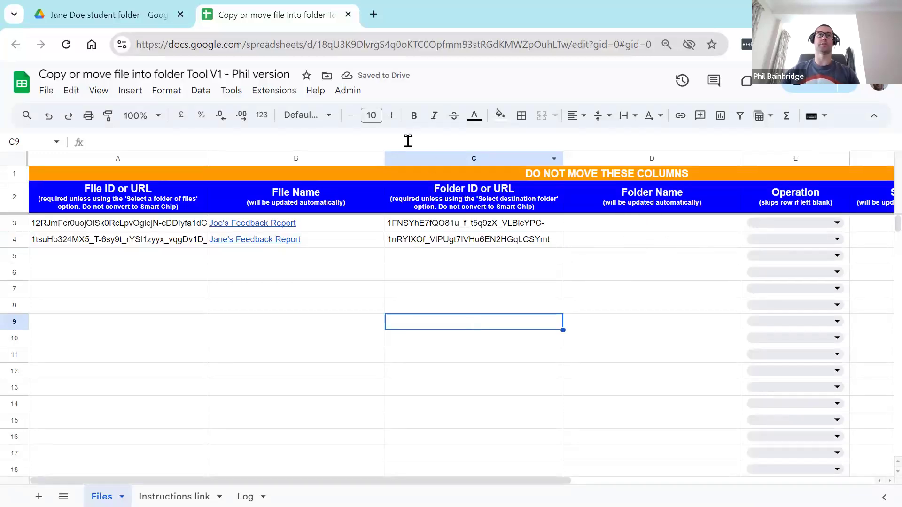
{"action": "left_click", "coordinate": [344, 90]}
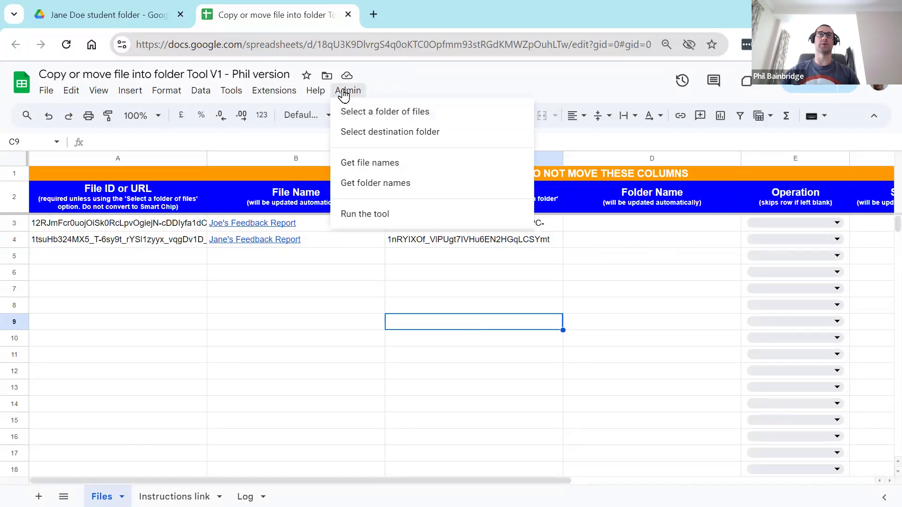
{"action": "left_click", "coordinate": [394, 193]}
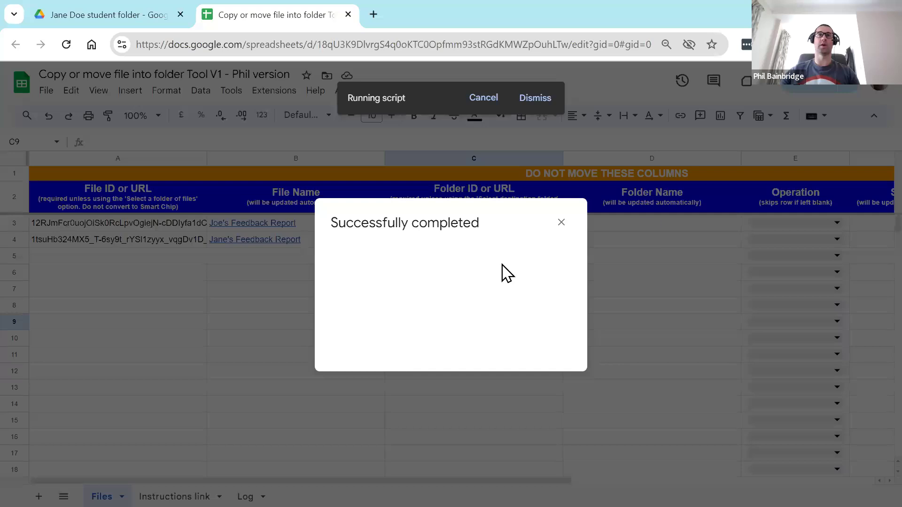
{"action": "left_click", "coordinate": [561, 223]}
{"action": "left_click", "coordinate": [633, 310]}
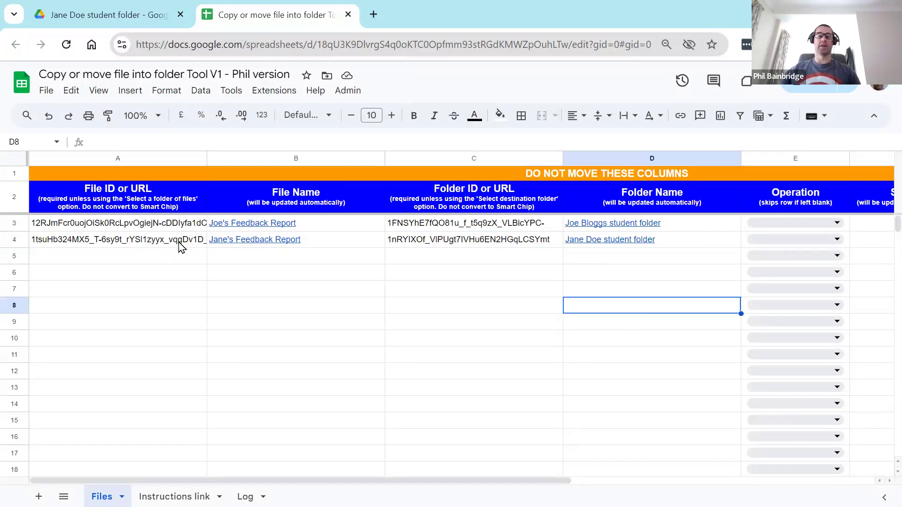
Set the Operation to Copy for both feedback reports in rows 3 and 4
{"action": "left_click", "coordinate": [167, 224]}
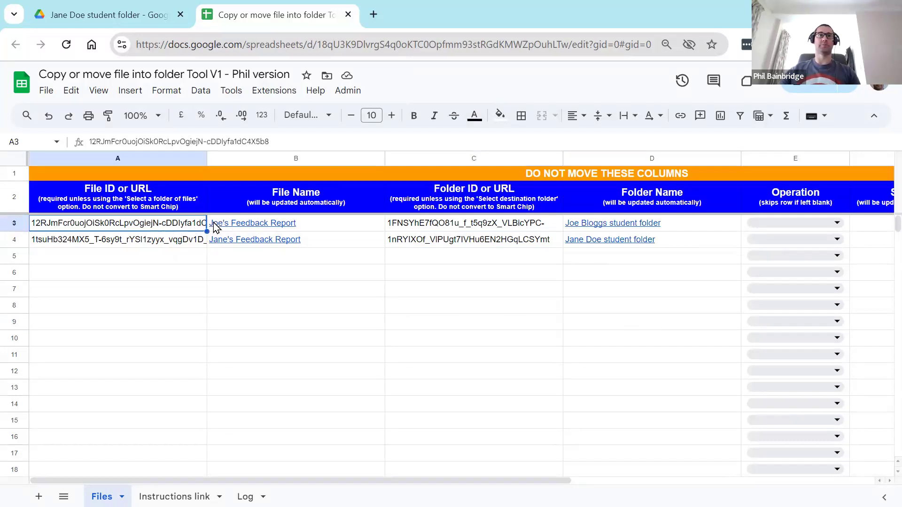
{"action": "left_click", "coordinate": [534, 224]}
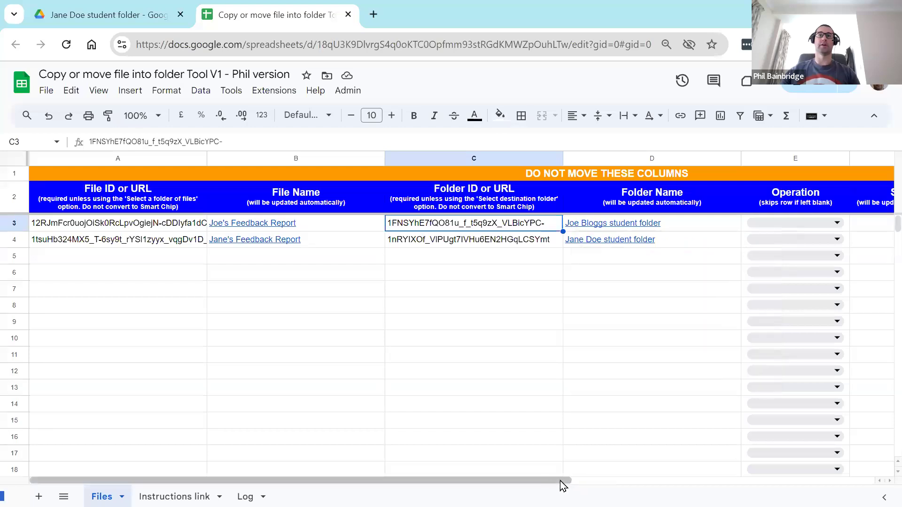
{"action": "left_click_drag", "start_coordinate": [560, 480], "coordinate": [662, 480]}
{"action": "left_click", "coordinate": [653, 222]}
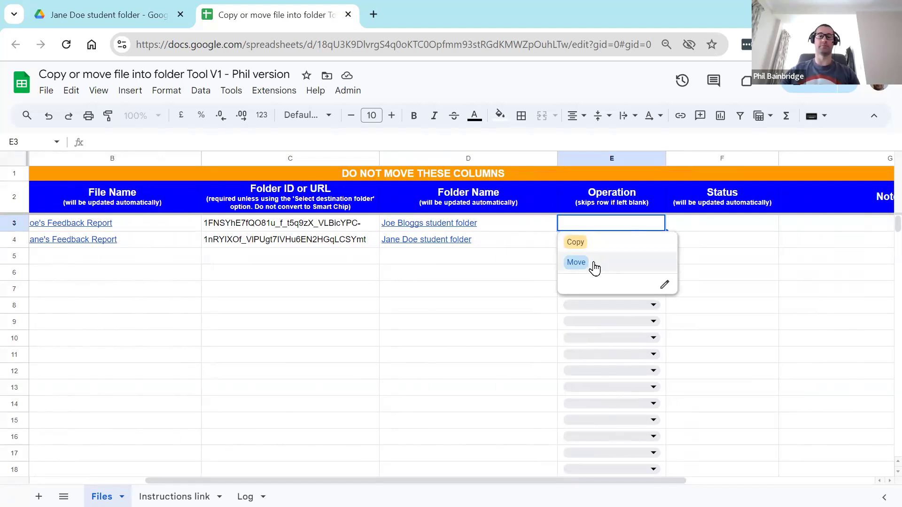
{"action": "left_click", "coordinate": [599, 248]}
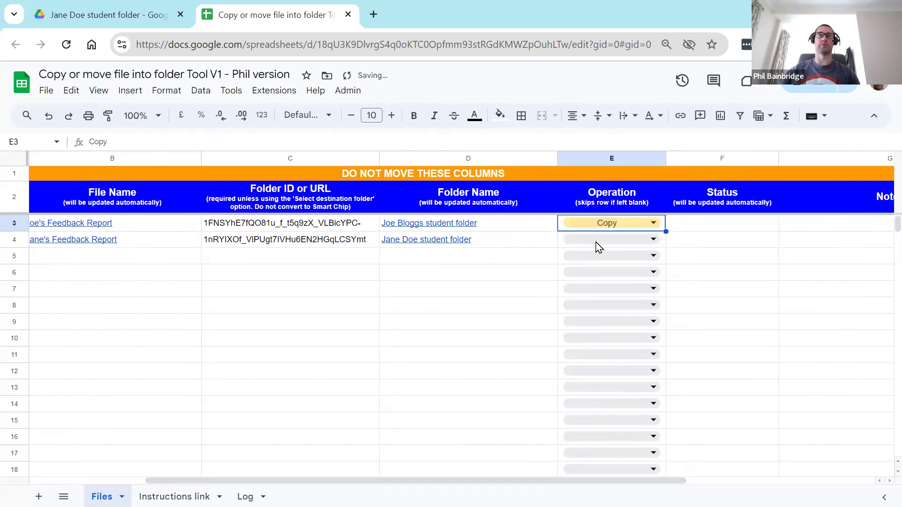
{"action": "left_click", "coordinate": [652, 240]}
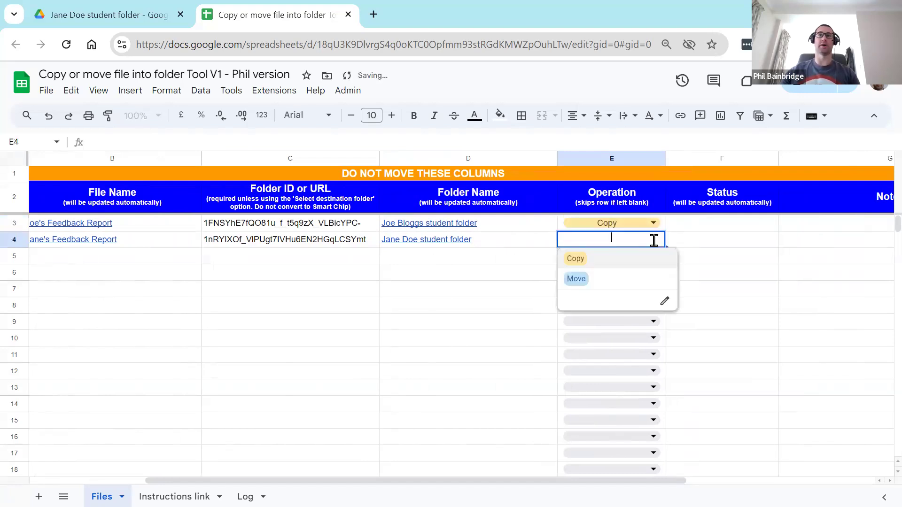
{"action": "left_click", "coordinate": [601, 265]}
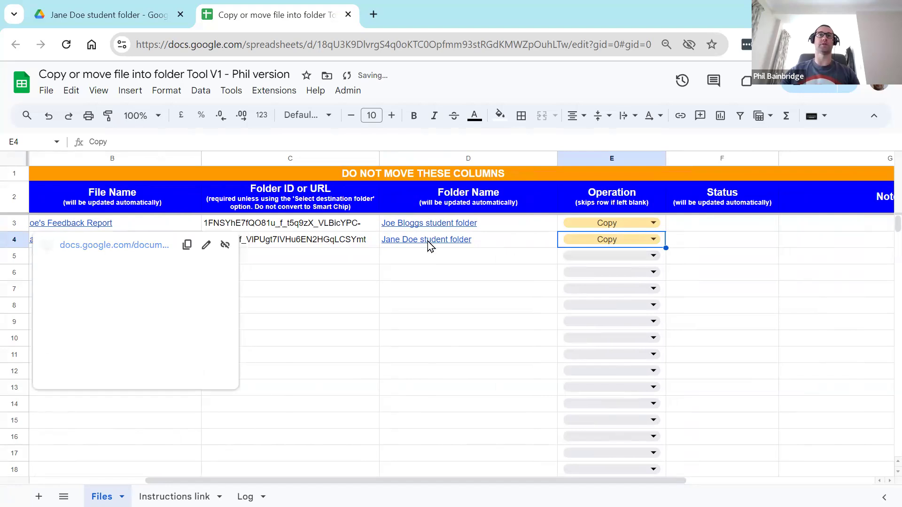
{"action": "mouse_move", "coordinate": [429, 245]}
{"action": "left_click", "coordinate": [338, 315]}
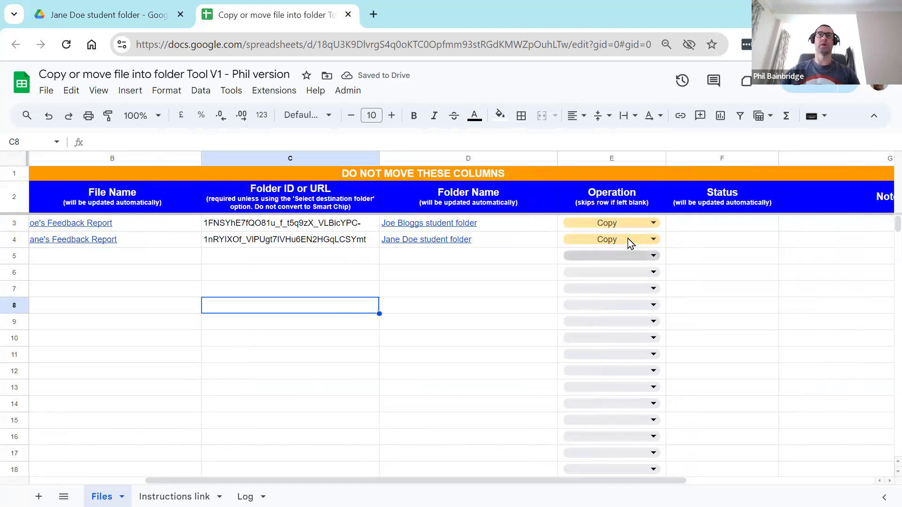
Run the tool to copy both reports into their destination folders, close the completion dialog and review the Status column
{"action": "left_click_drag", "start_coordinate": [476, 481], "coordinate": [346, 481]}
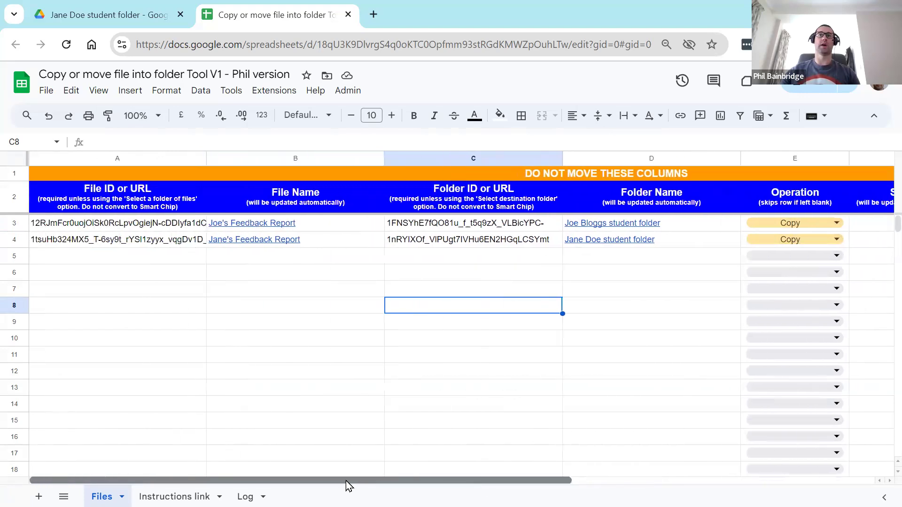
{"action": "left_click", "coordinate": [342, 91]}
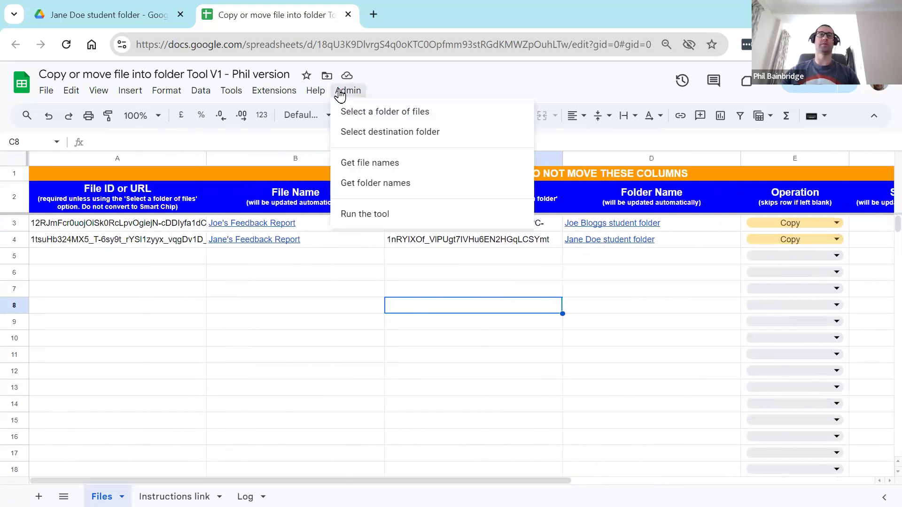
{"action": "left_click", "coordinate": [360, 215]}
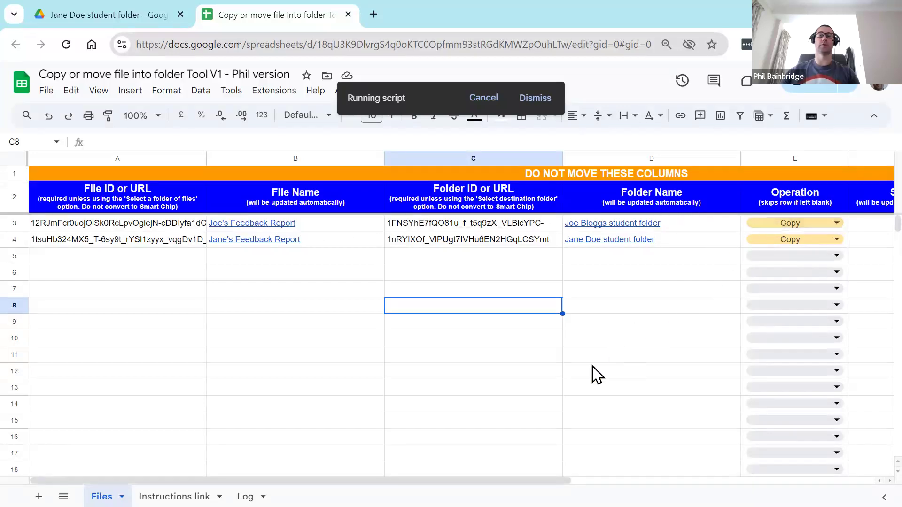
{"action": "left_click_drag", "start_coordinate": [512, 481], "coordinate": [582, 480]}
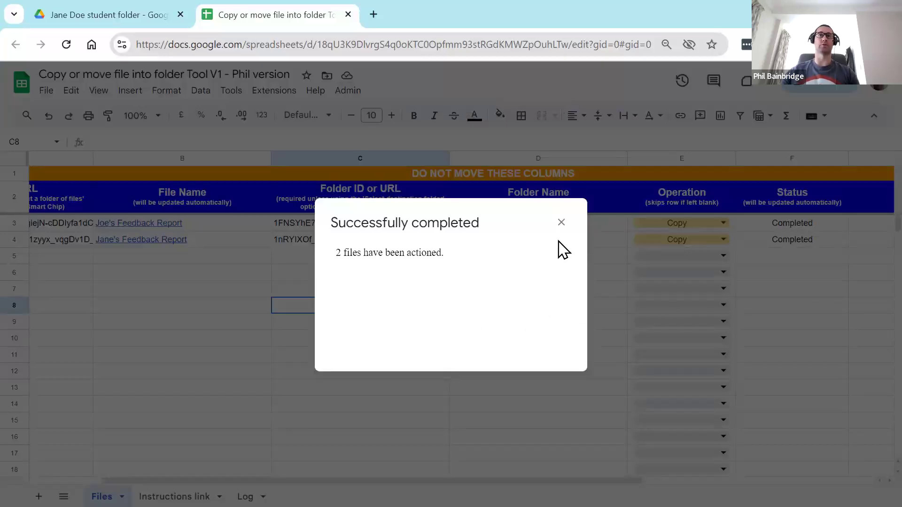
{"action": "left_click", "coordinate": [562, 222]}
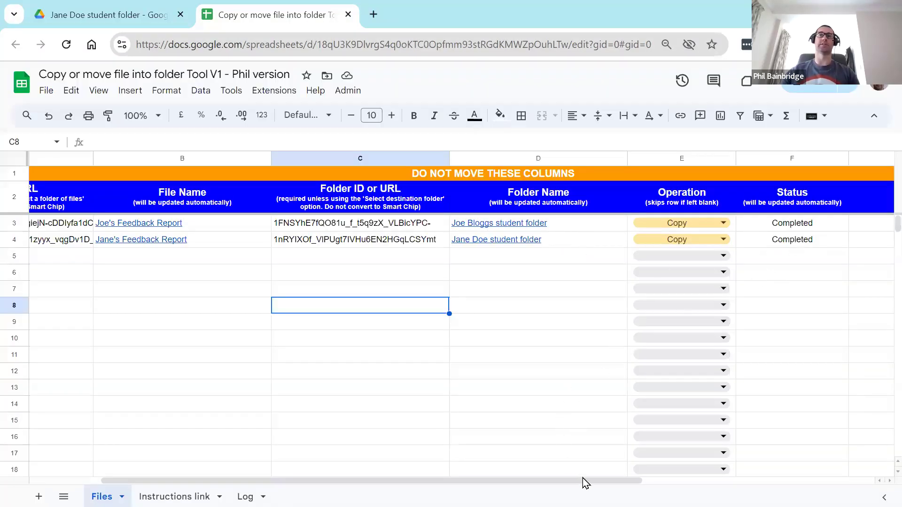
{"action": "left_click_drag", "start_coordinate": [585, 483], "coordinate": [514, 482]}
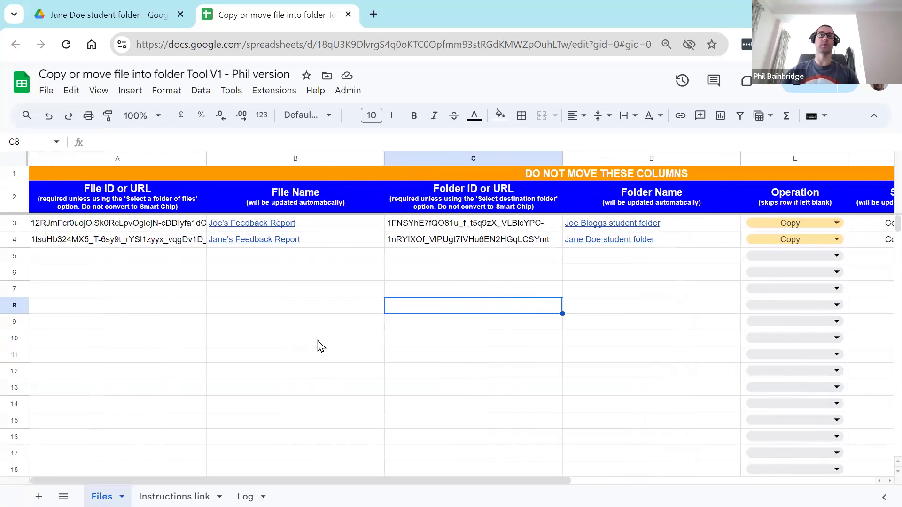
In Google Drive, check both student folders for the copied reports and the Copy or move file Tool testing folder for the originals
{"action": "left_click", "coordinate": [131, 13]}
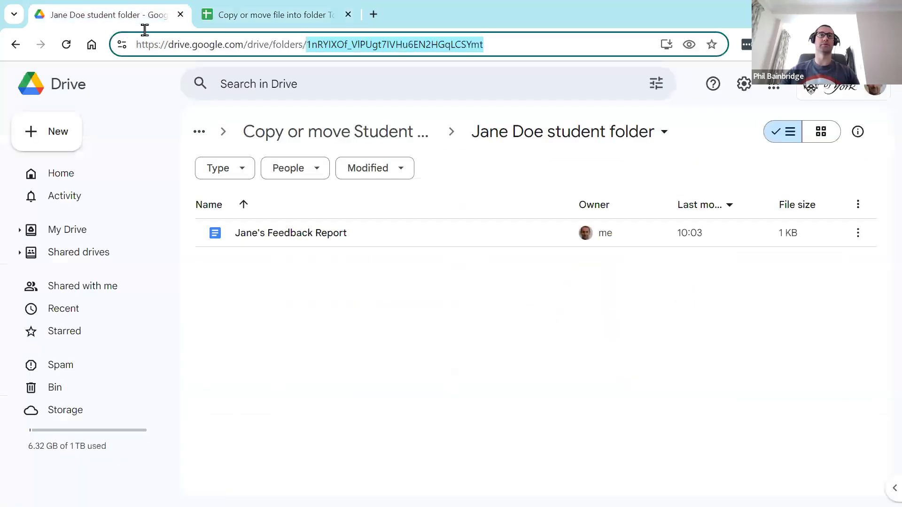
{"action": "left_click", "coordinate": [313, 335]}
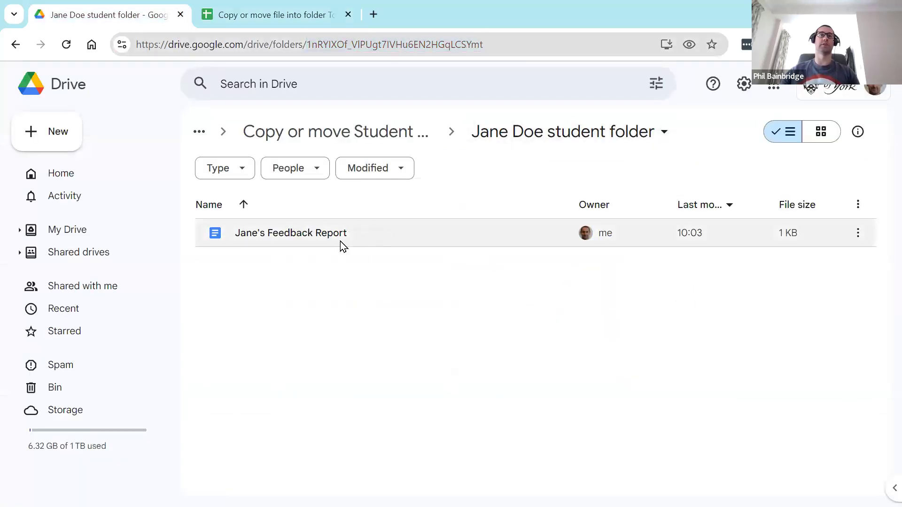
{"action": "left_click", "coordinate": [376, 132]}
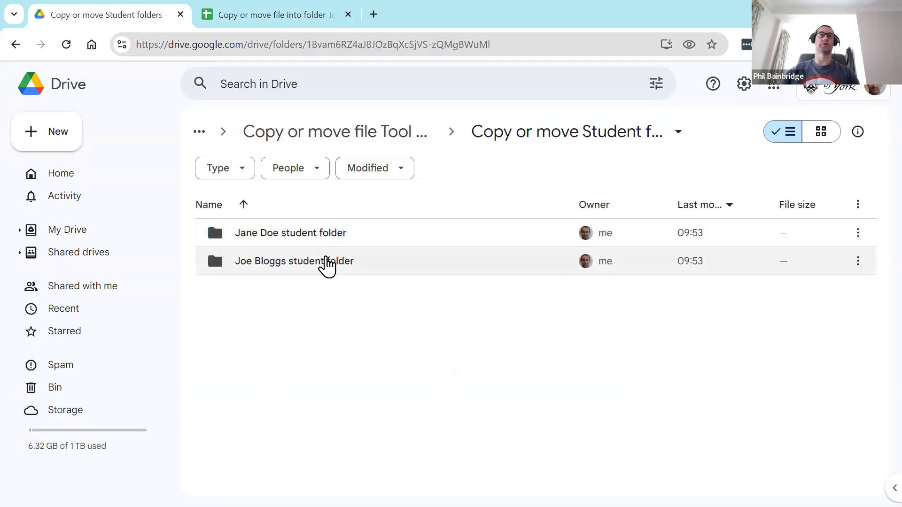
{"action": "double_click", "coordinate": [327, 266]}
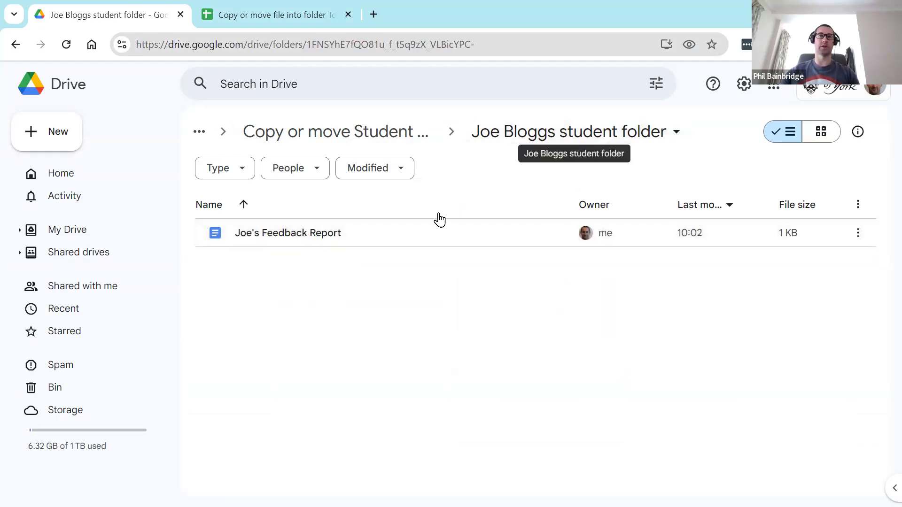
{"action": "left_click", "coordinate": [364, 139]}
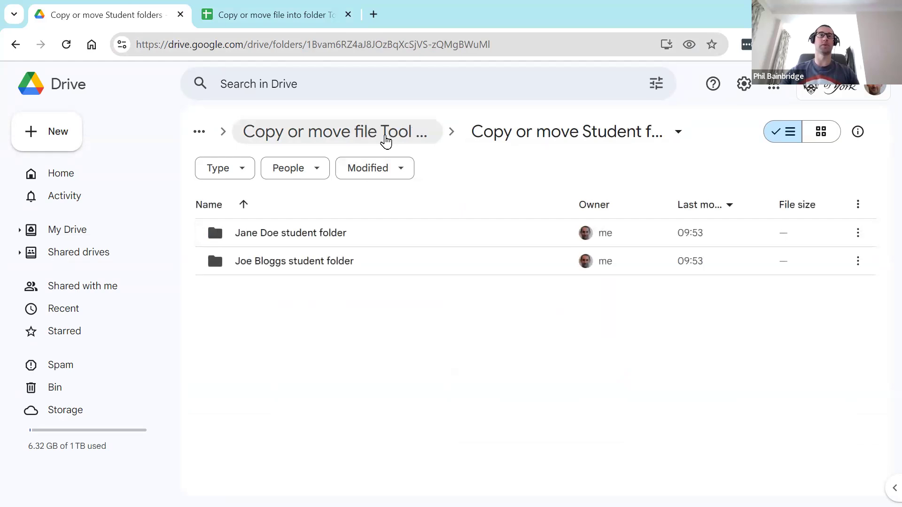
{"action": "left_click", "coordinate": [385, 140]}
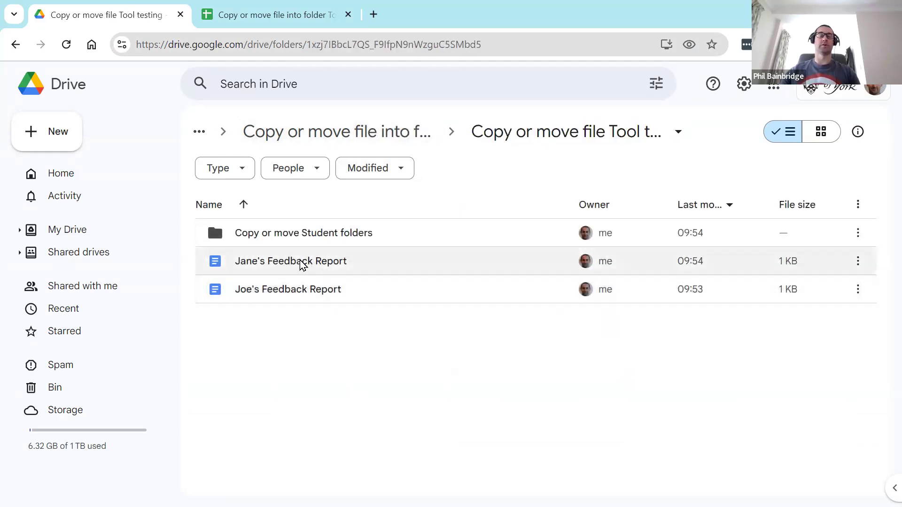
Back in the Files sheet, delete rows 3 to 4 holding the two processed reports
{"action": "left_click", "coordinate": [270, 20]}
{"action": "left_click_drag", "start_coordinate": [19, 227], "coordinate": [16, 237]}
{"action": "right_click", "coordinate": [16, 237]}
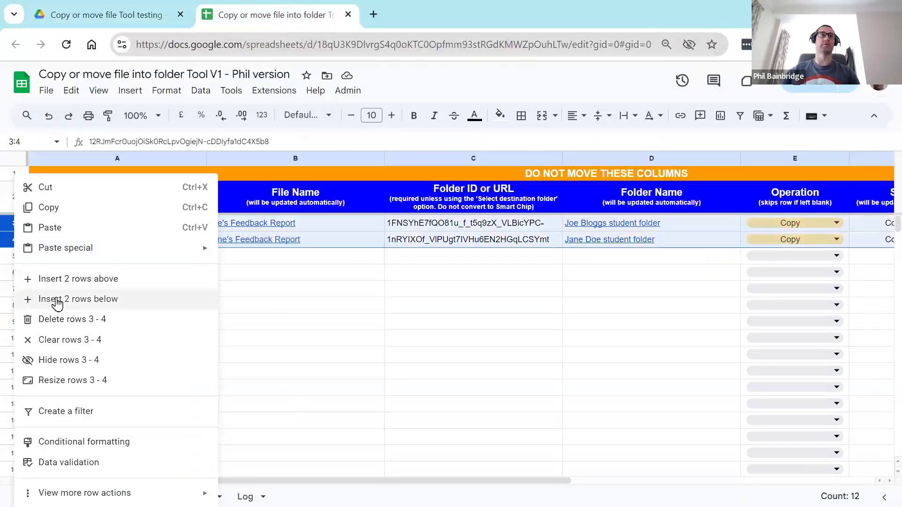
{"action": "left_click", "coordinate": [58, 320]}
{"action": "left_click", "coordinate": [241, 310]}
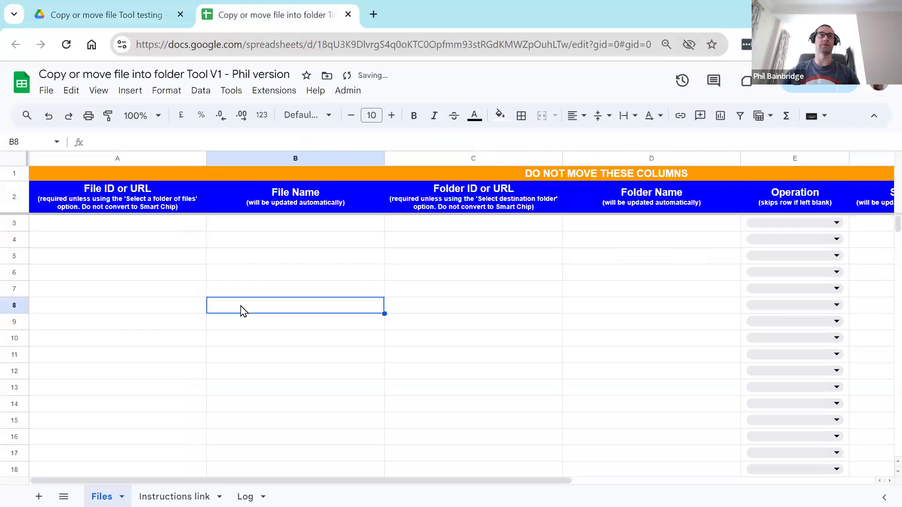
Review the source folder in Google Drive, and open the tool's folder picker for selecting a folder of files
{"action": "left_click", "coordinate": [106, 21]}
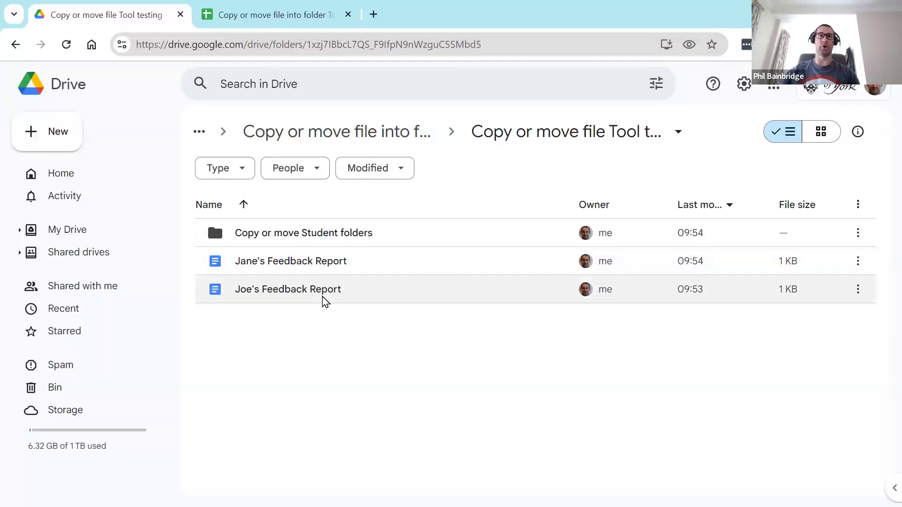
{"action": "left_click", "coordinate": [286, 15]}
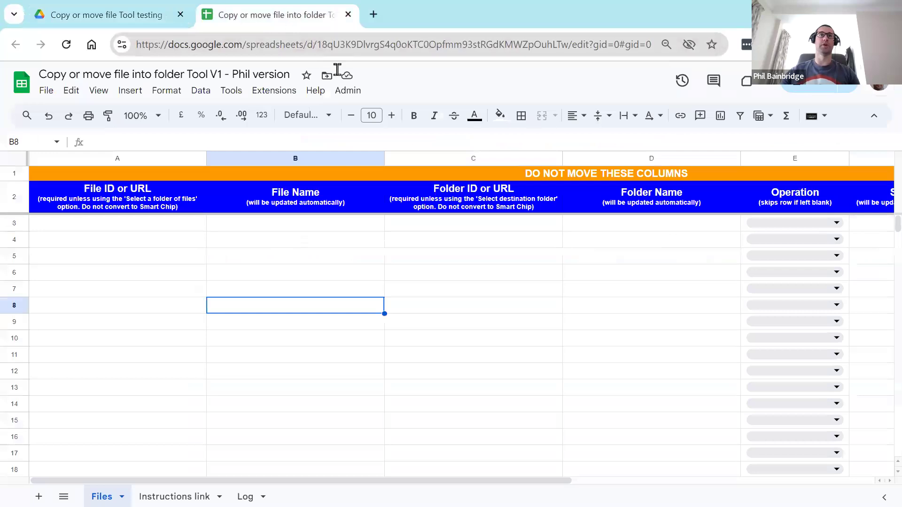
{"action": "left_click", "coordinate": [350, 92]}
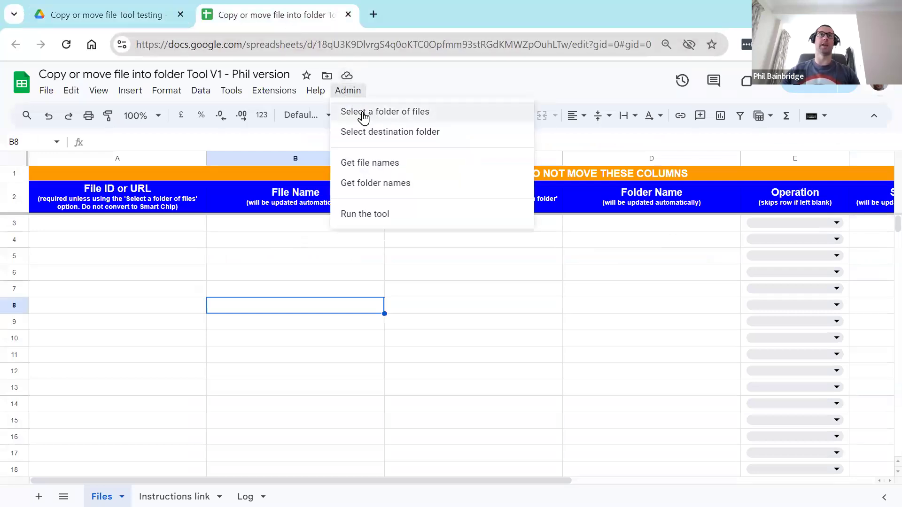
{"action": "left_click", "coordinate": [427, 117]}
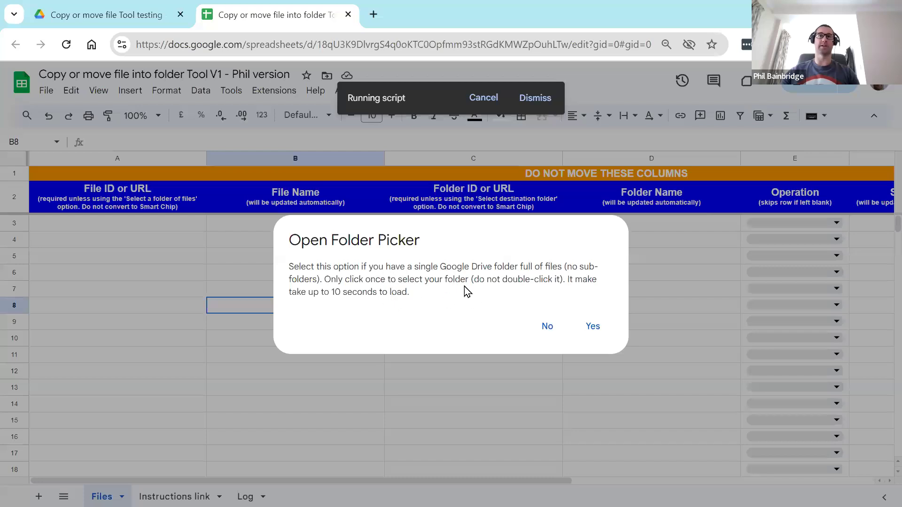
{"action": "left_click", "coordinate": [592, 328]}
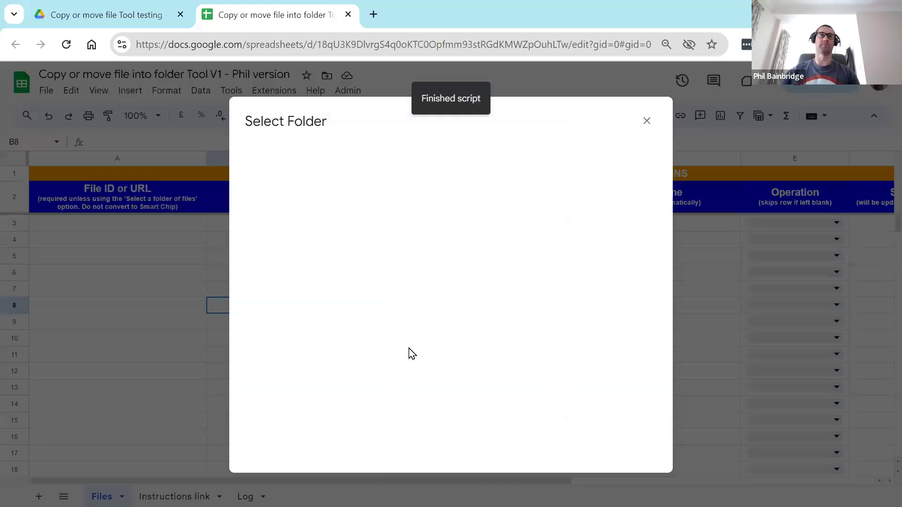
Search the folder picker for "file tool testing" and select the Copy or move file Tool testing folder as the source of files
{"action": "left_click", "coordinate": [118, 19]}
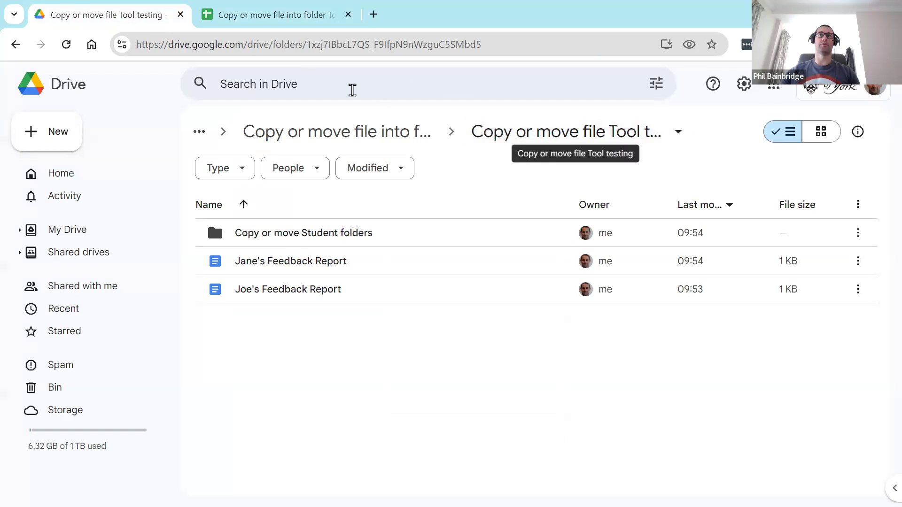
{"action": "left_click", "coordinate": [281, 19]}
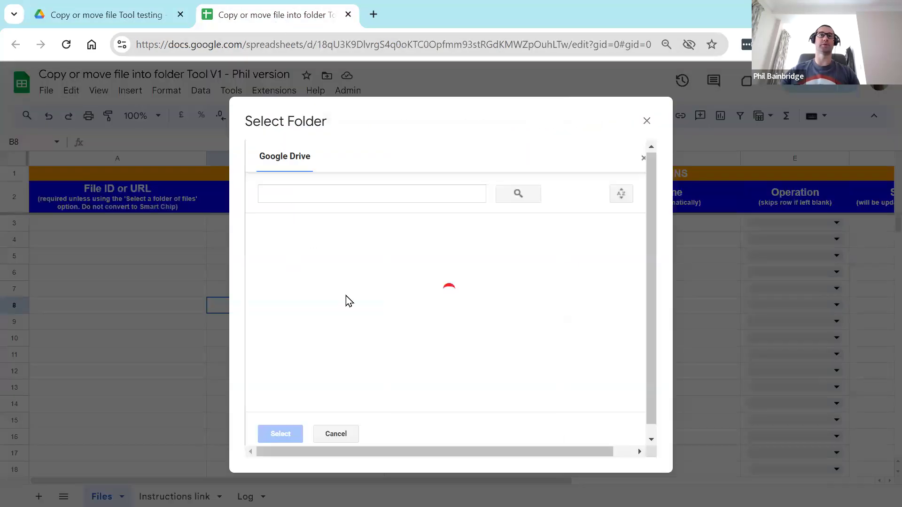
{"action": "left_click", "coordinate": [328, 194]}
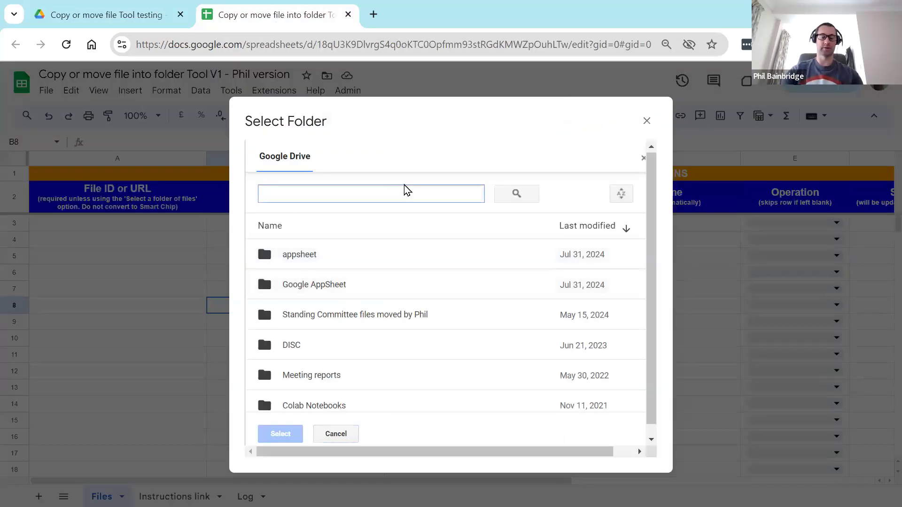
{"action": "type", "text": "file "}
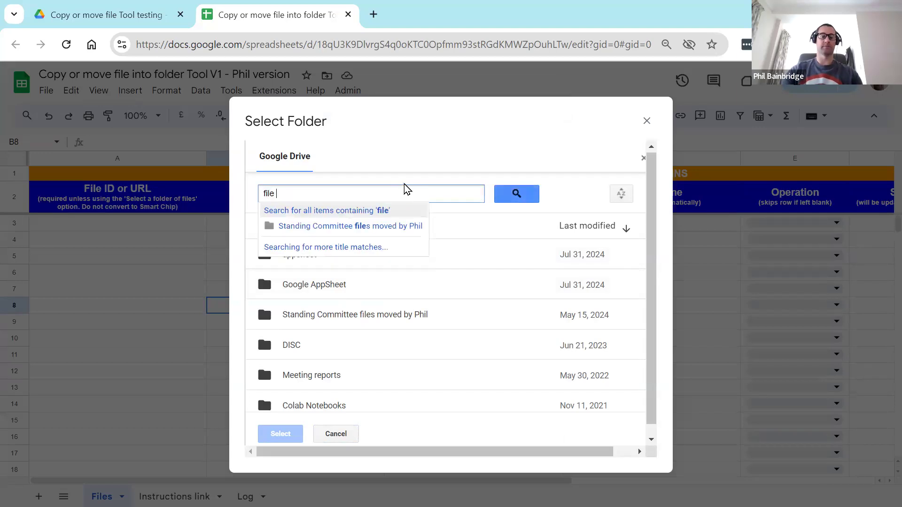
{"action": "type", "text": "tool testing"}
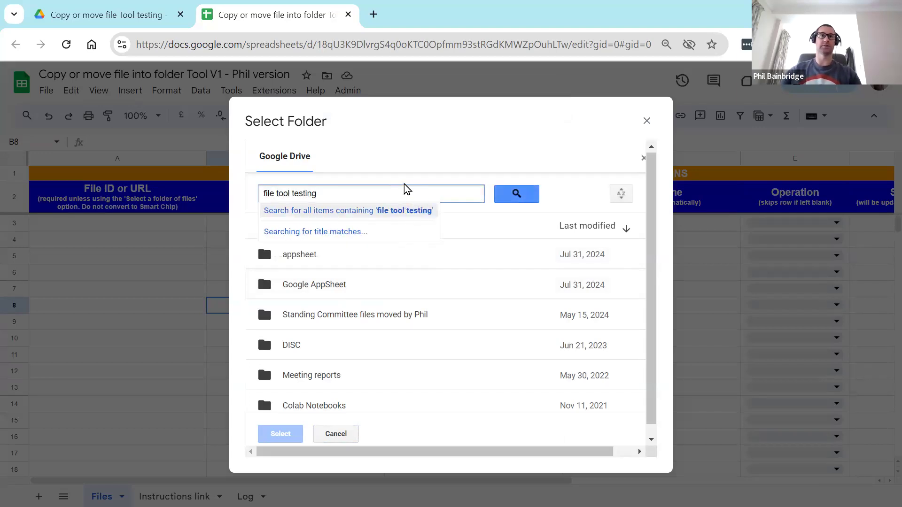
{"action": "key", "text": "Return"}
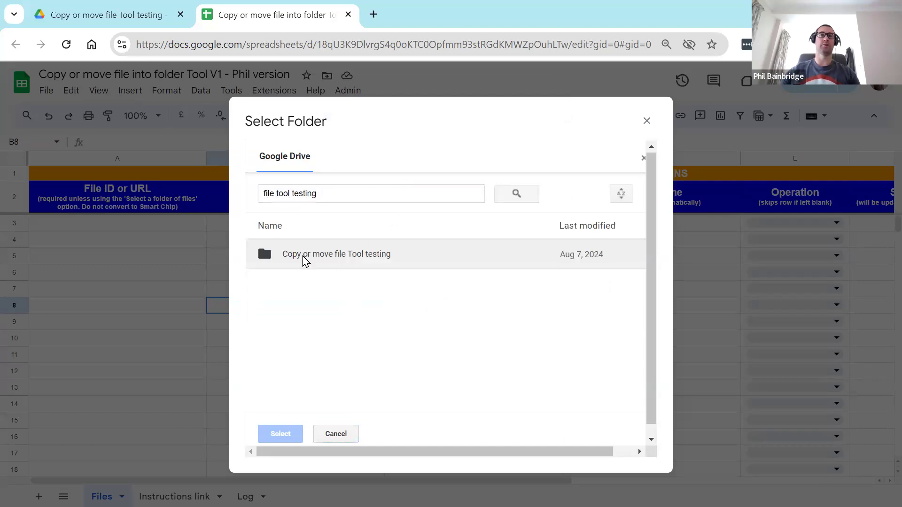
{"action": "left_click", "coordinate": [338, 258]}
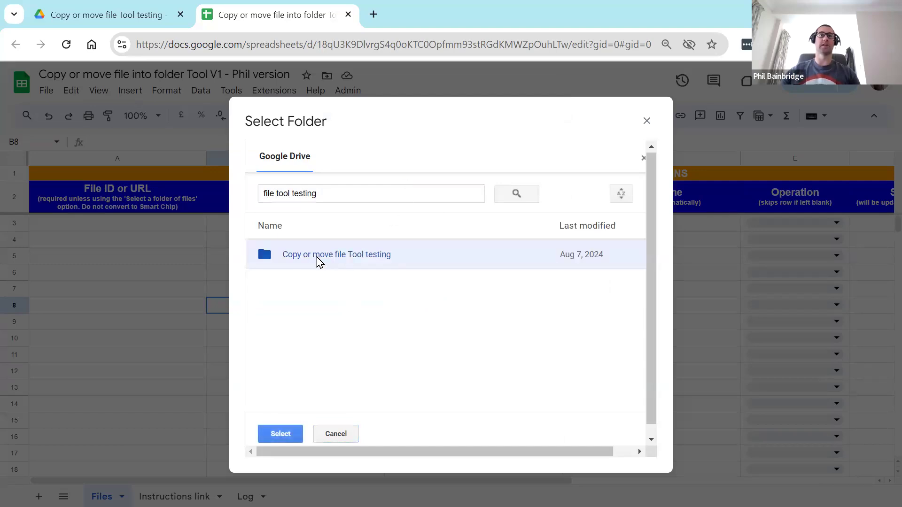
{"action": "left_click", "coordinate": [280, 434]}
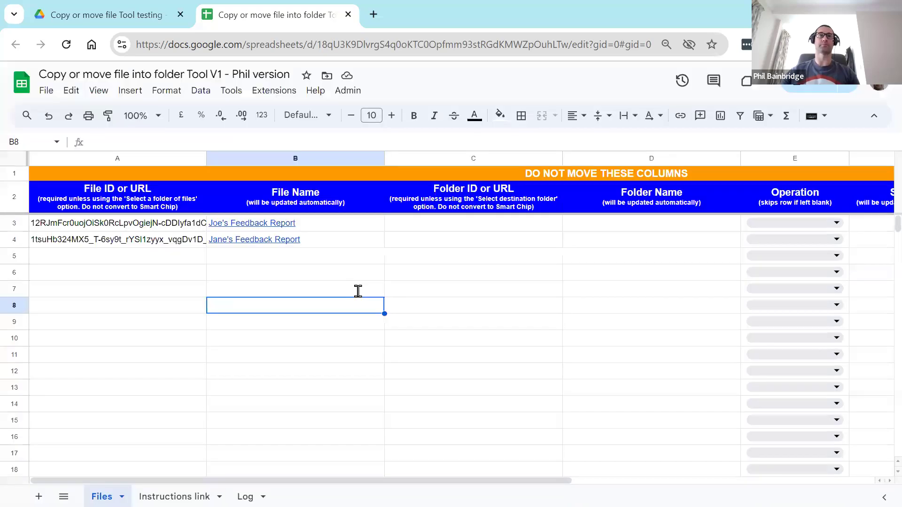
Review the loaded file IDs and names in rows 3 to 4, and open the Copy or move Student folders folder in Google Drive
{"action": "left_click", "coordinate": [175, 277]}
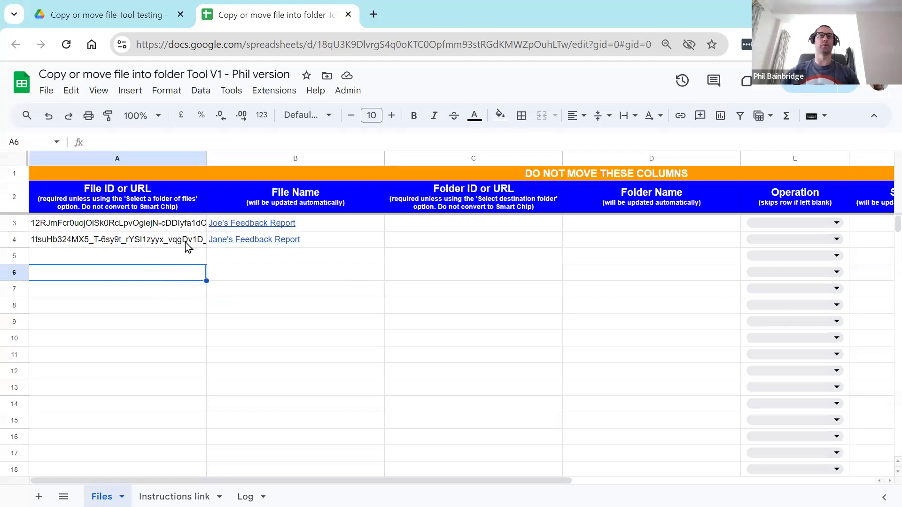
{"action": "left_click", "coordinate": [146, 225]}
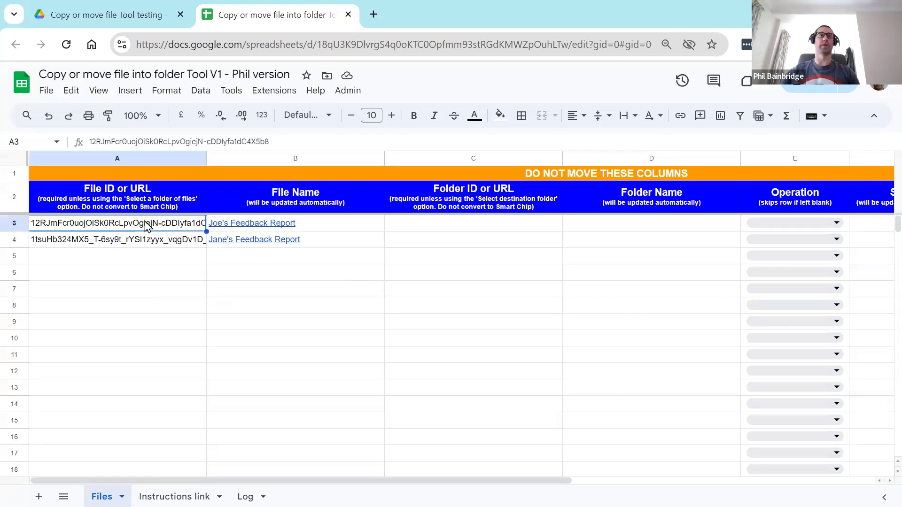
{"action": "left_click", "coordinate": [303, 227]}
{"action": "left_click", "coordinate": [191, 288]}
{"action": "mouse_move", "coordinate": [295, 245]}
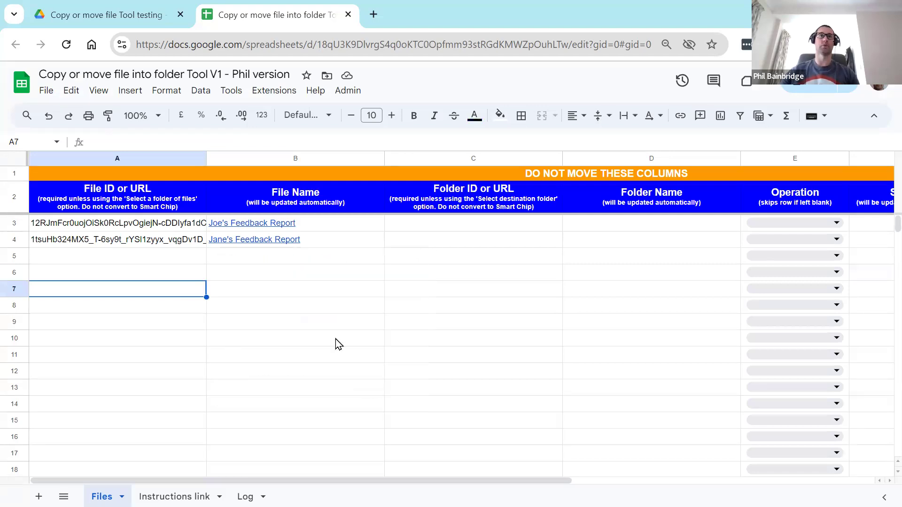
{"action": "left_click", "coordinate": [456, 225]}
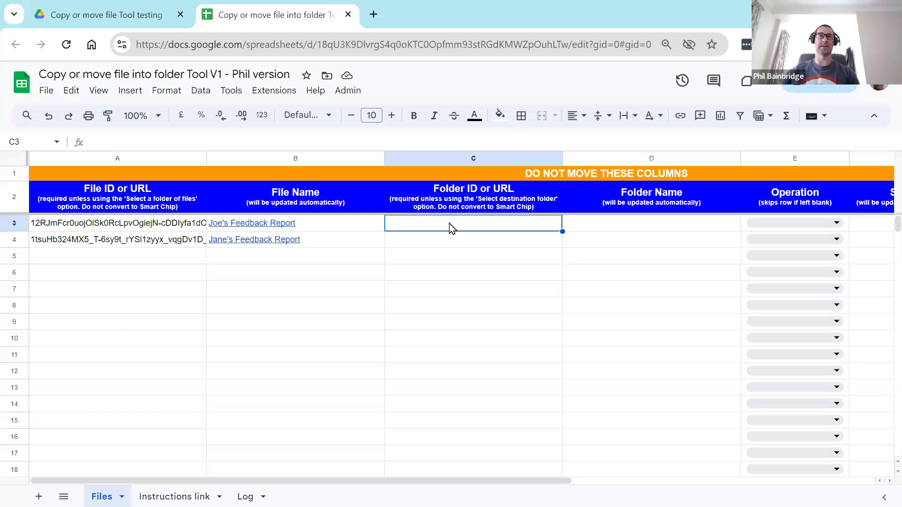
{"action": "left_click", "coordinate": [160, 24]}
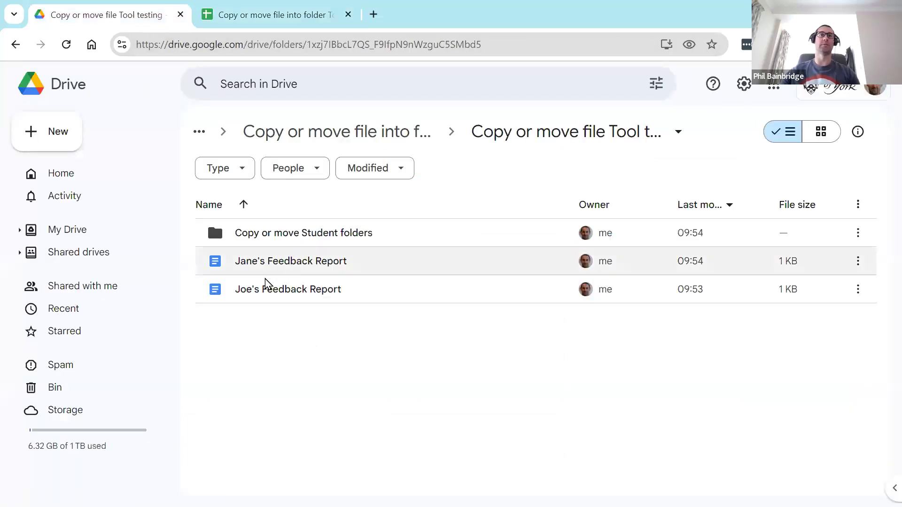
{"action": "double_click", "coordinate": [333, 235]}
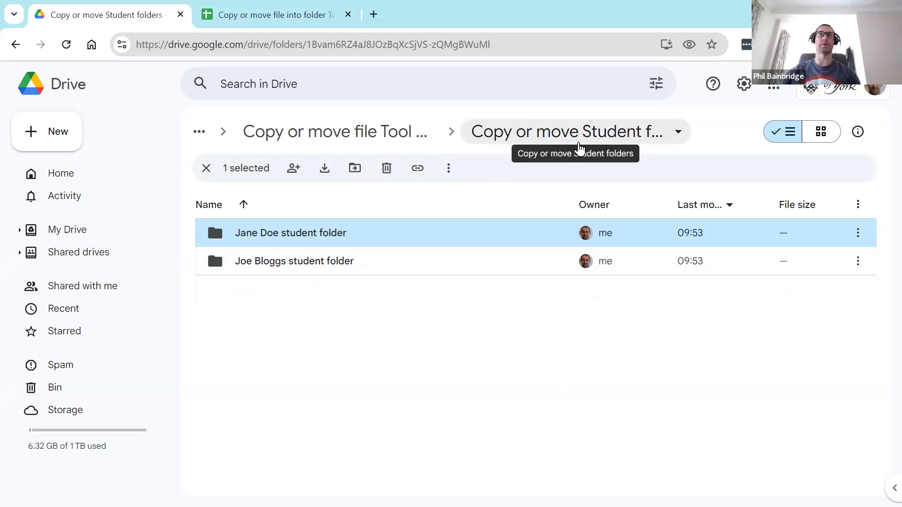
Back in the Files sheet, search the destination folder picker for "move student folders" and select Copy or move Student folders as the destination
{"action": "left_click", "coordinate": [292, 15]}
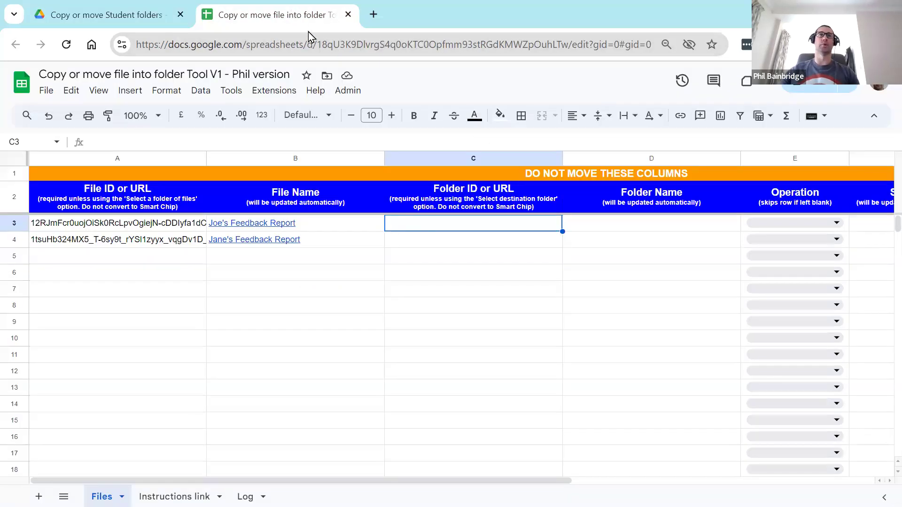
{"action": "left_click", "coordinate": [354, 96]}
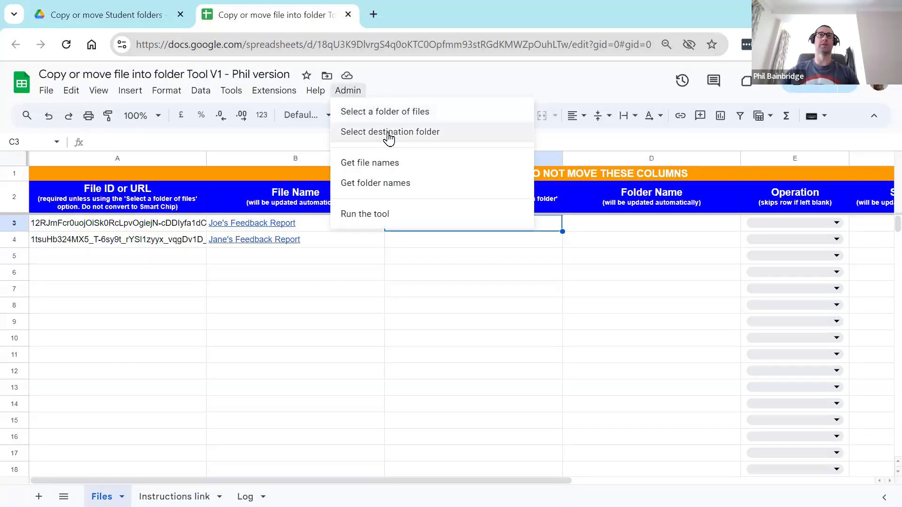
{"action": "left_click", "coordinate": [453, 137]}
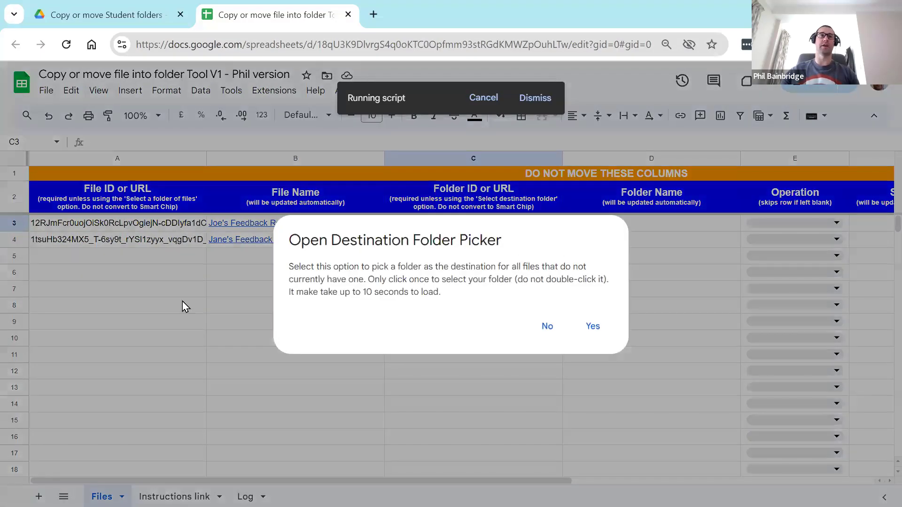
{"action": "left_click", "coordinate": [594, 328]}
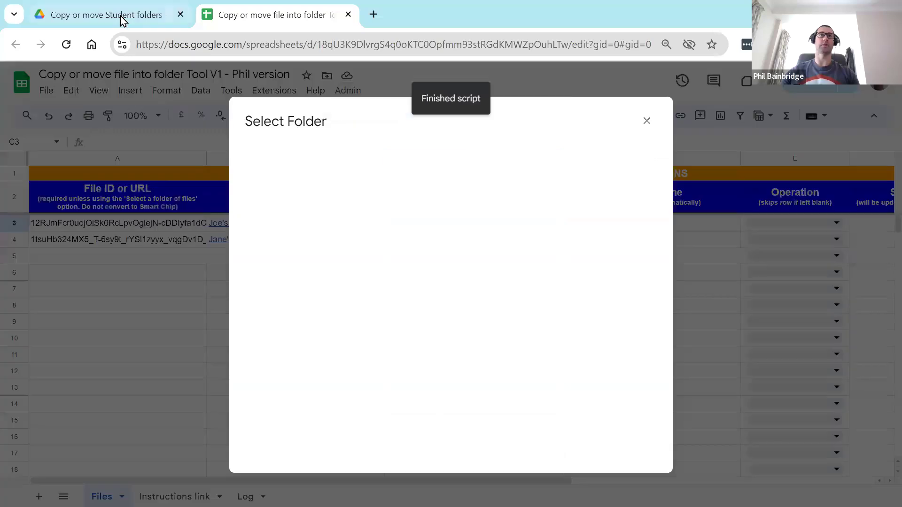
{"action": "left_click", "coordinate": [123, 18]}
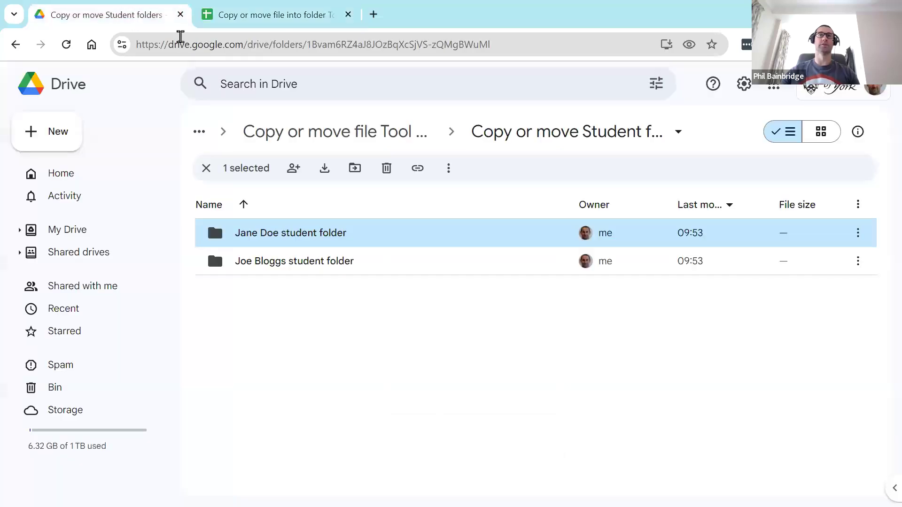
{"action": "left_click", "coordinate": [298, 15]}
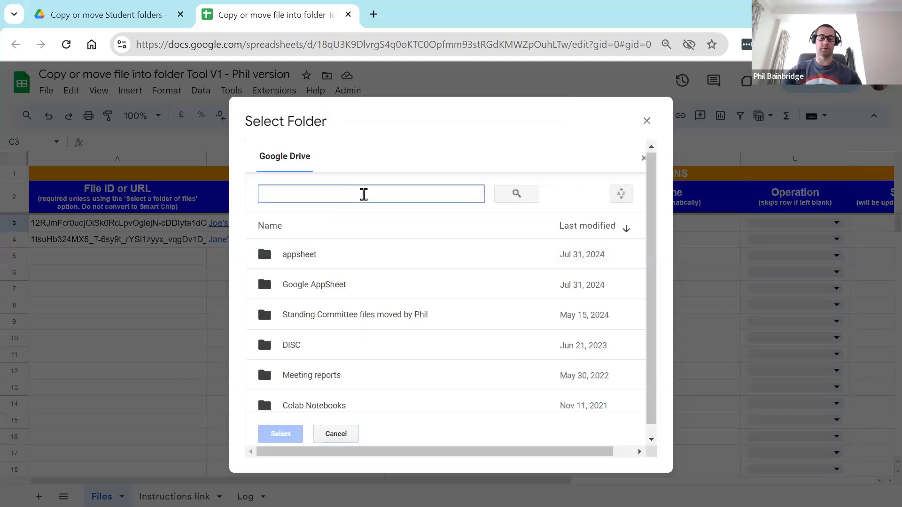
{"action": "type", "text": "move s"}
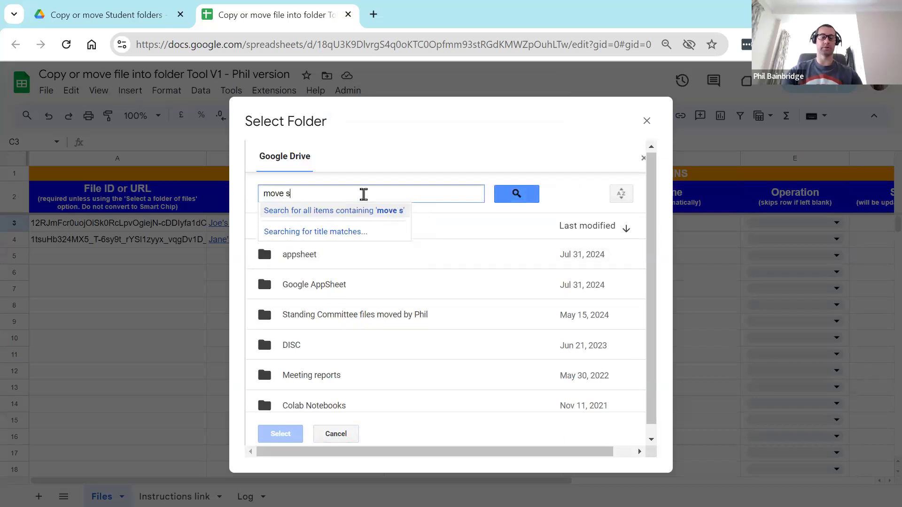
{"action": "type", "text": "tudent folders"}
{"action": "key", "text": "Return"}
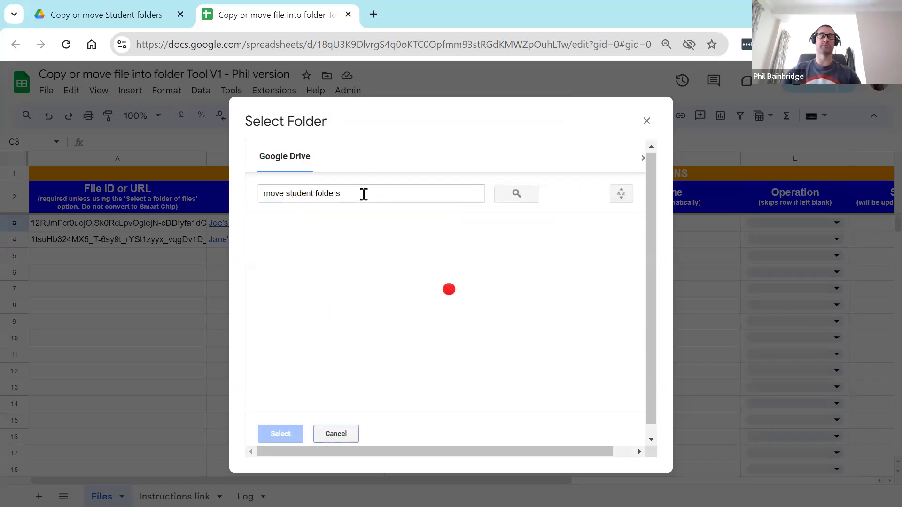
{"action": "left_click", "coordinate": [357, 255]}
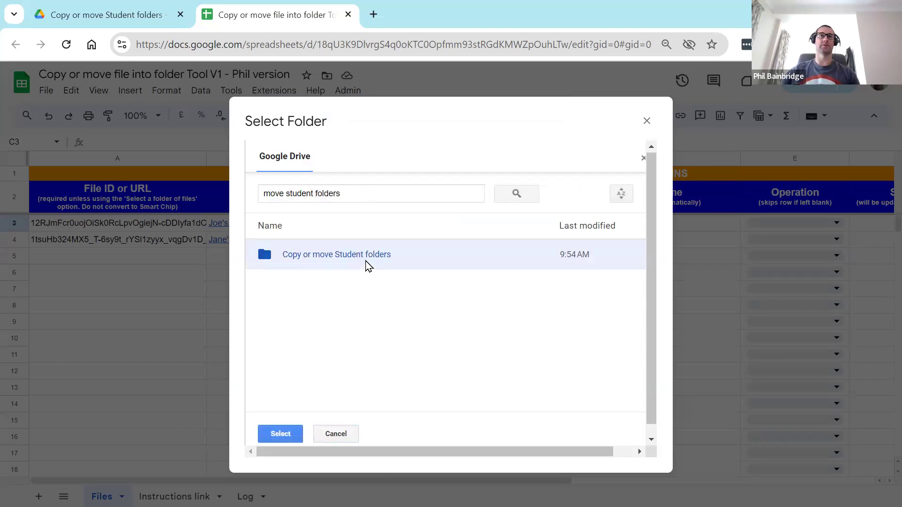
{"action": "left_click", "coordinate": [281, 434]}
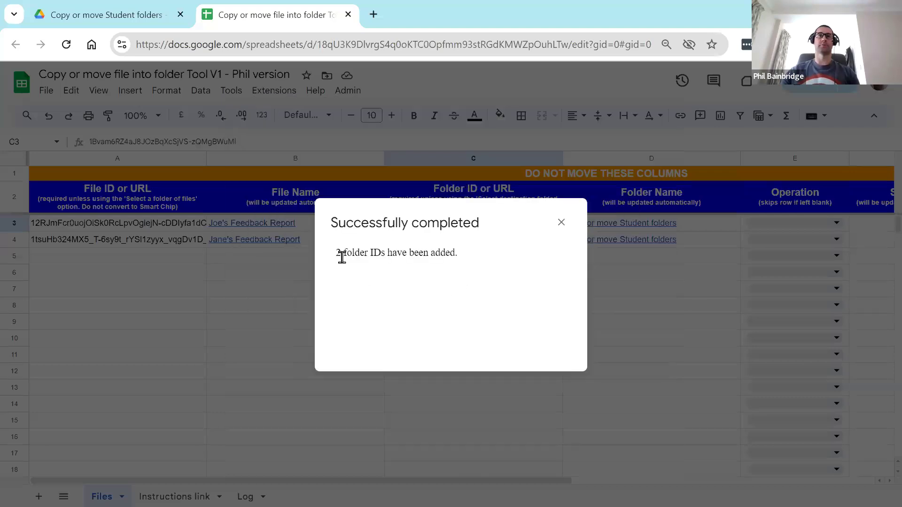
{"action": "left_click", "coordinate": [562, 222]}
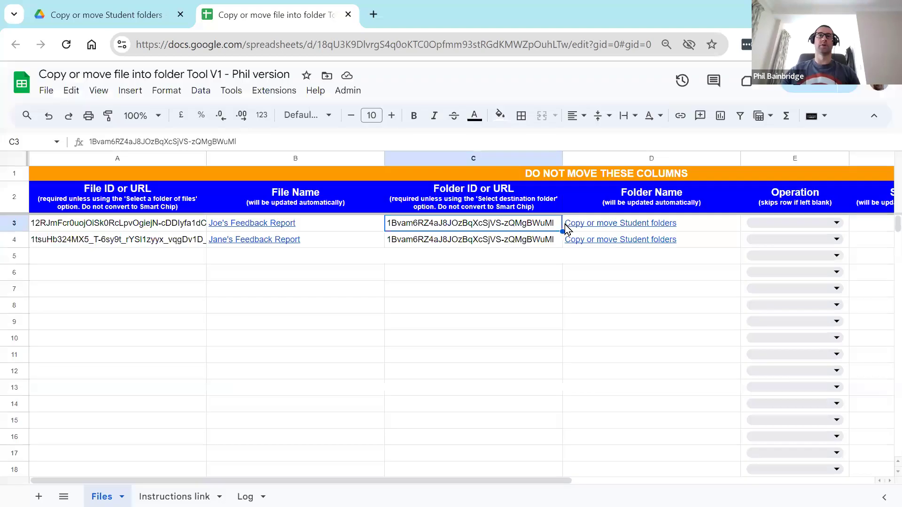
Review the destination folder IDs and folder names filled in for the two reports in rows 3 to 4
{"action": "left_click", "coordinate": [506, 296]}
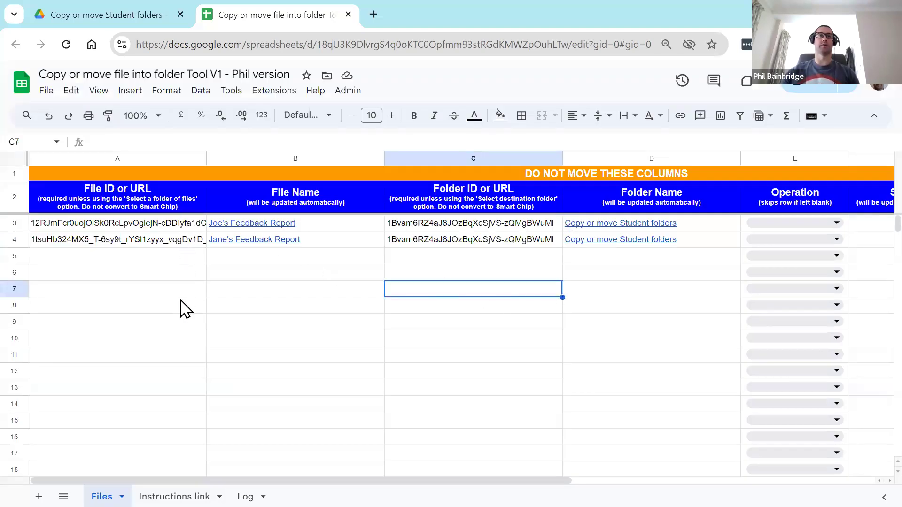
{"action": "left_click", "coordinate": [464, 226]}
{"action": "left_click", "coordinate": [467, 240]}
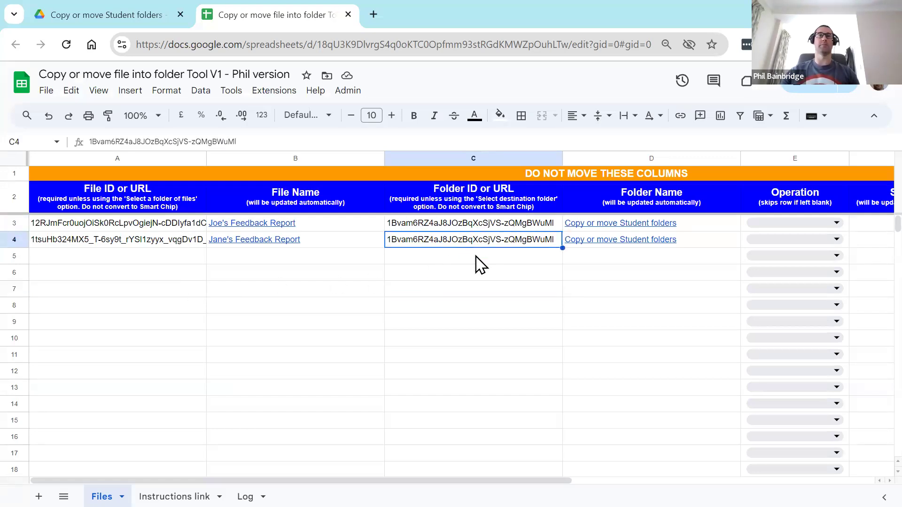
{"action": "left_click", "coordinate": [540, 261]}
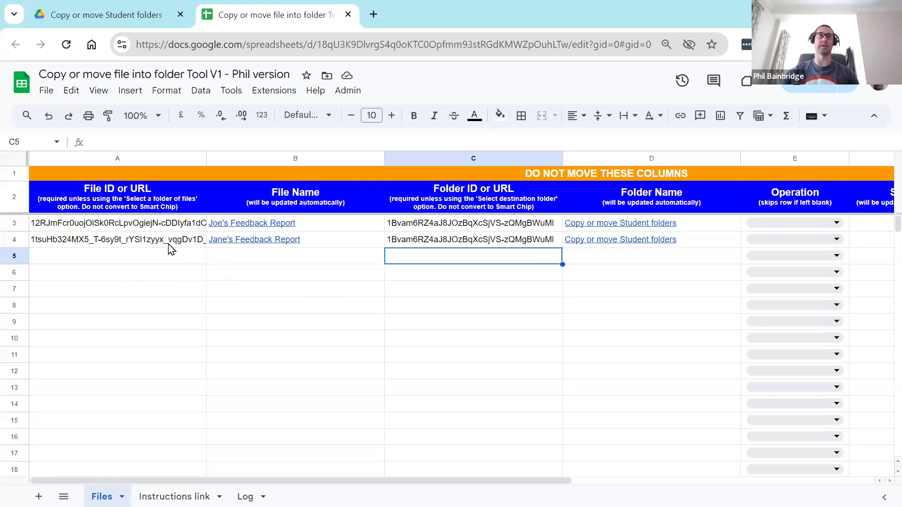
{"action": "left_click", "coordinate": [434, 291]}
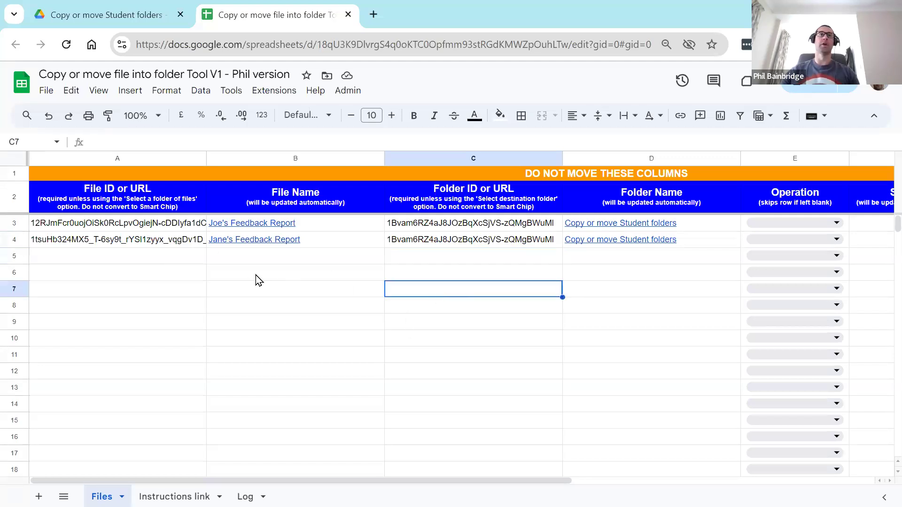
{"action": "left_click", "coordinate": [186, 260]}
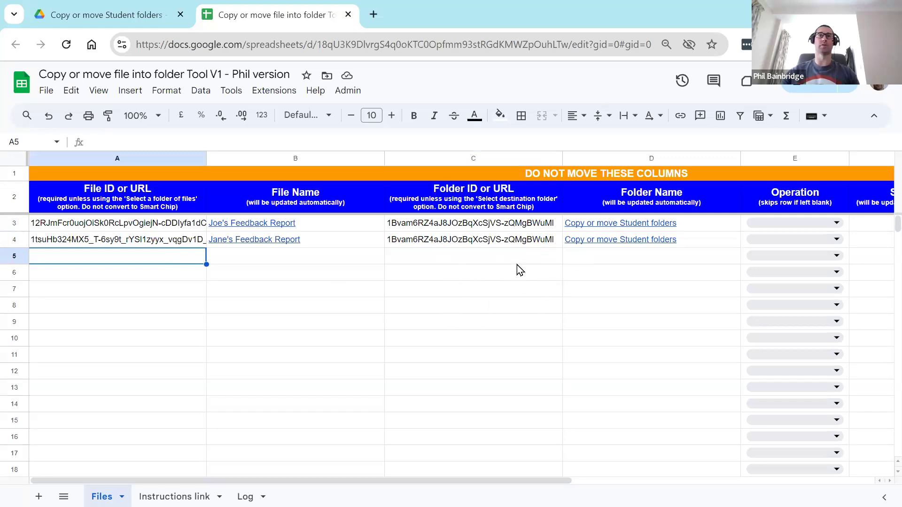
Set the Operation to Move for both feedback reports in rows 3 and 4
{"action": "left_click_drag", "start_coordinate": [515, 480], "coordinate": [618, 481]}
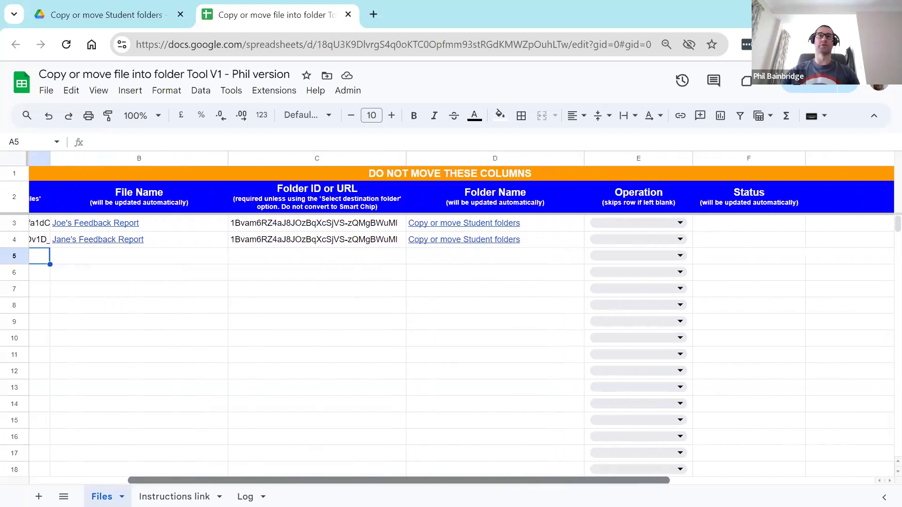
{"action": "left_click", "coordinate": [675, 223]}
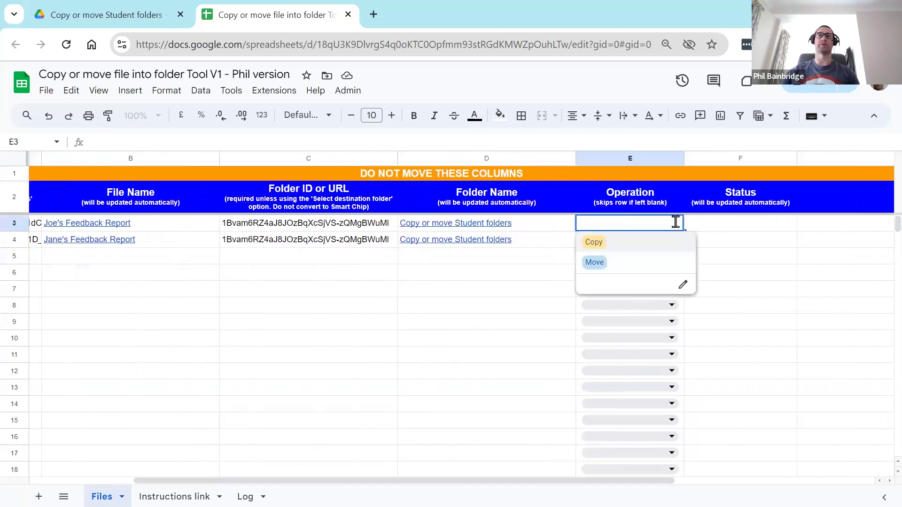
{"action": "left_click", "coordinate": [624, 263]}
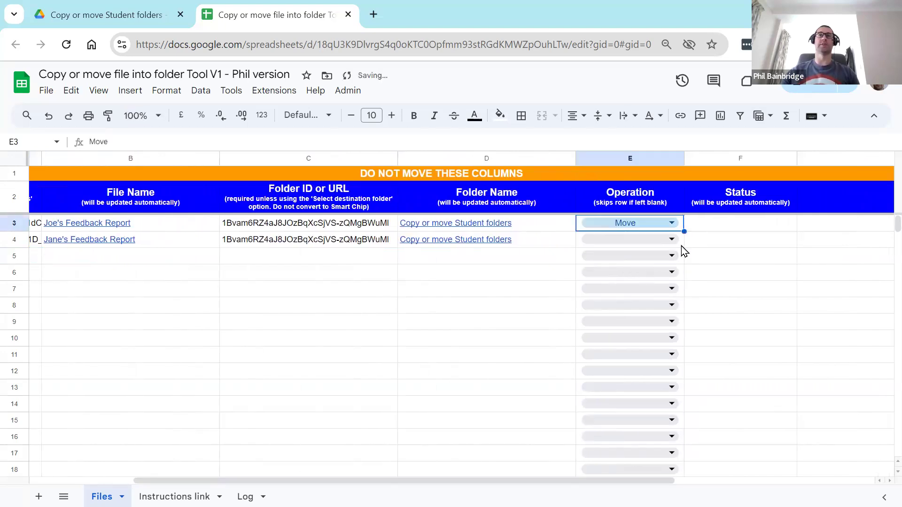
{"action": "left_click", "coordinate": [671, 239]}
{"action": "left_click", "coordinate": [629, 259]}
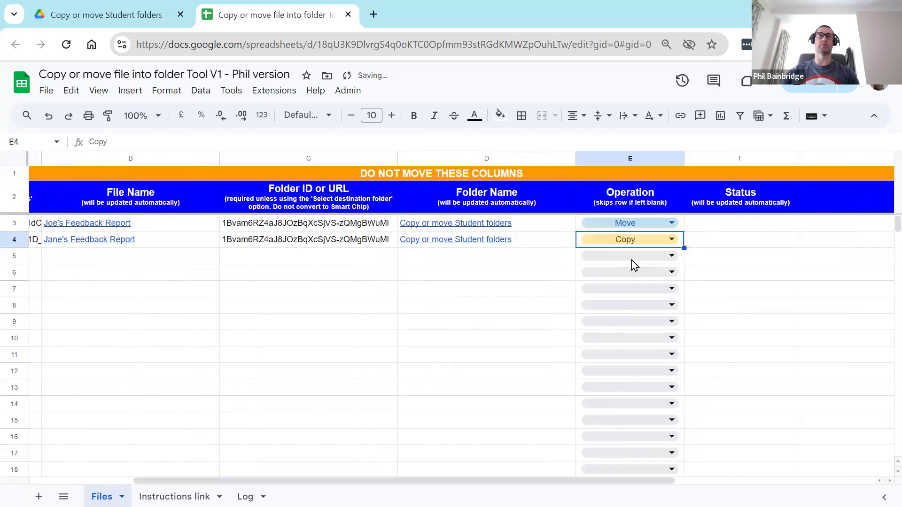
{"action": "left_click", "coordinate": [672, 240]}
{"action": "left_click", "coordinate": [612, 280]}
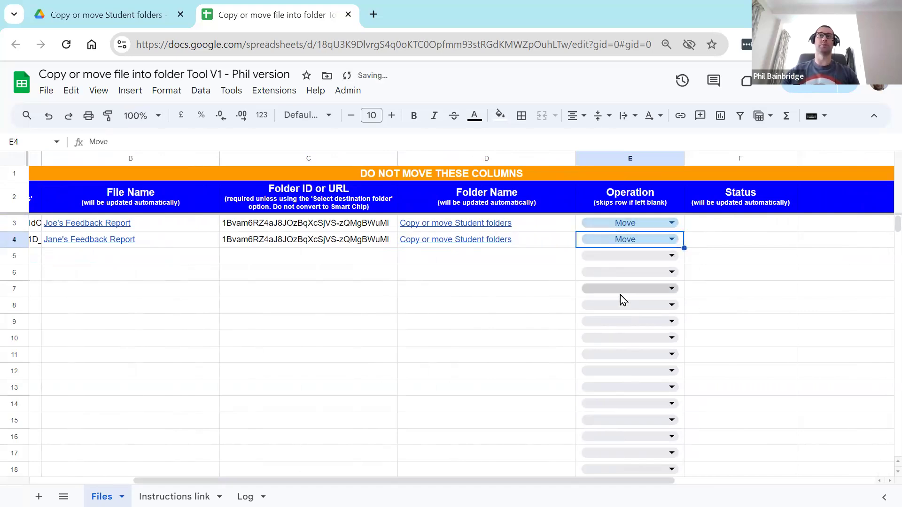
Run the copy or move script to move both feedback reports into Copy or move Student folders, and close its completion dialog
{"action": "left_click", "coordinate": [738, 309]}
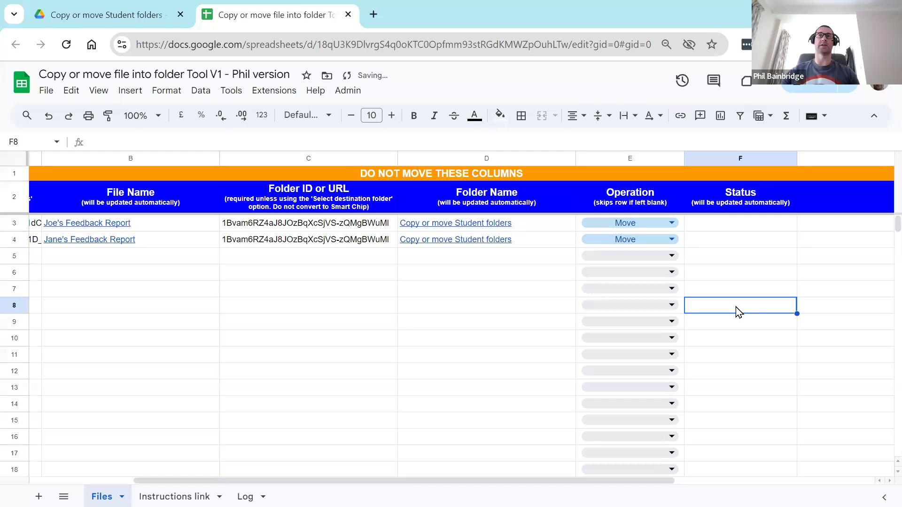
{"action": "left_click", "coordinate": [346, 92]}
{"action": "left_click", "coordinate": [383, 214]}
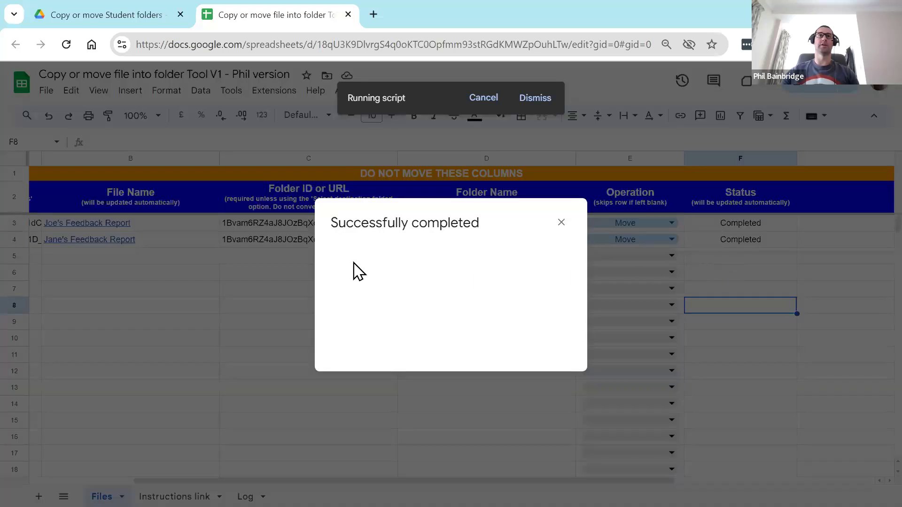
{"action": "left_click", "coordinate": [561, 223]}
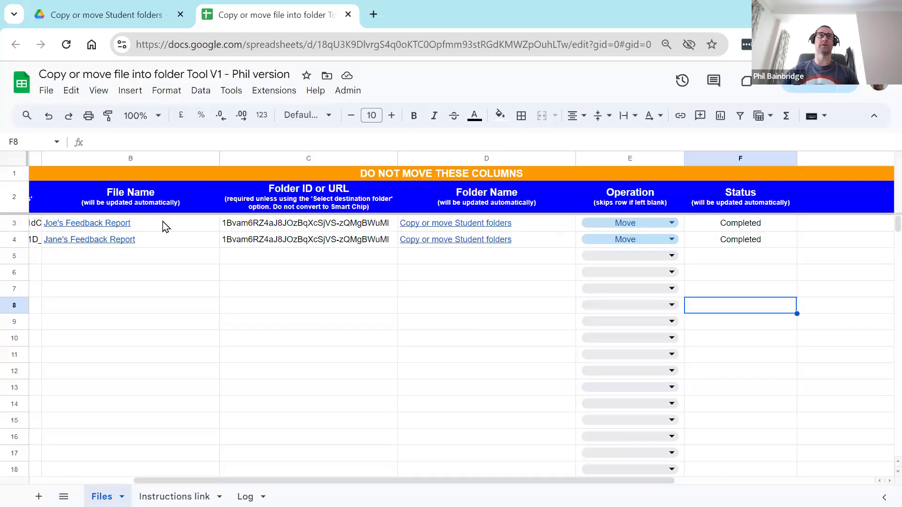
Reload the Copy or move Student folders folder in Google Drive to check for both feedback reports, and return to the Files sheet
{"action": "left_click", "coordinate": [104, 19]}
{"action": "left_click", "coordinate": [332, 359]}
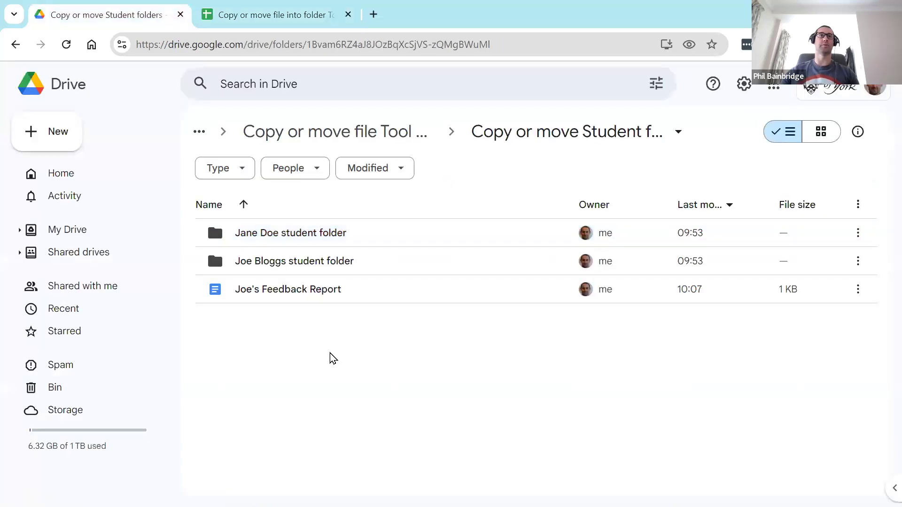
{"action": "left_click", "coordinate": [65, 46]}
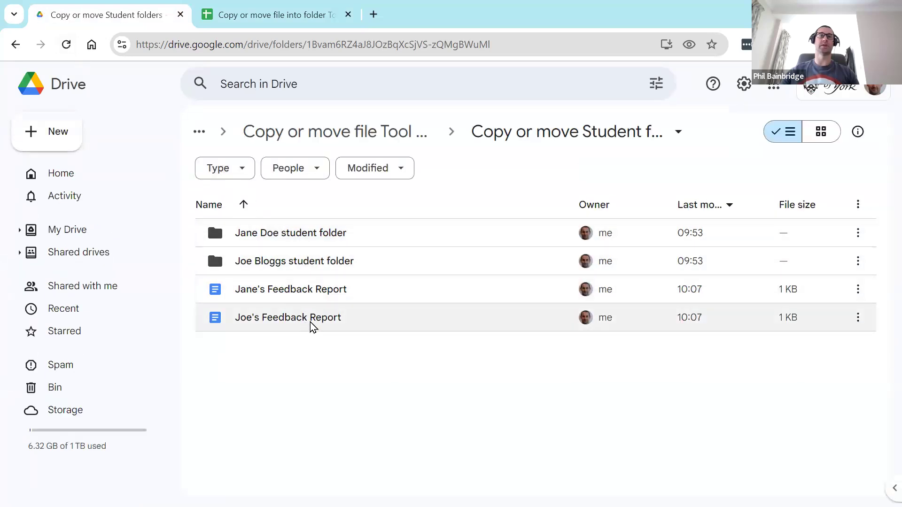
{"action": "left_click", "coordinate": [272, 16]}
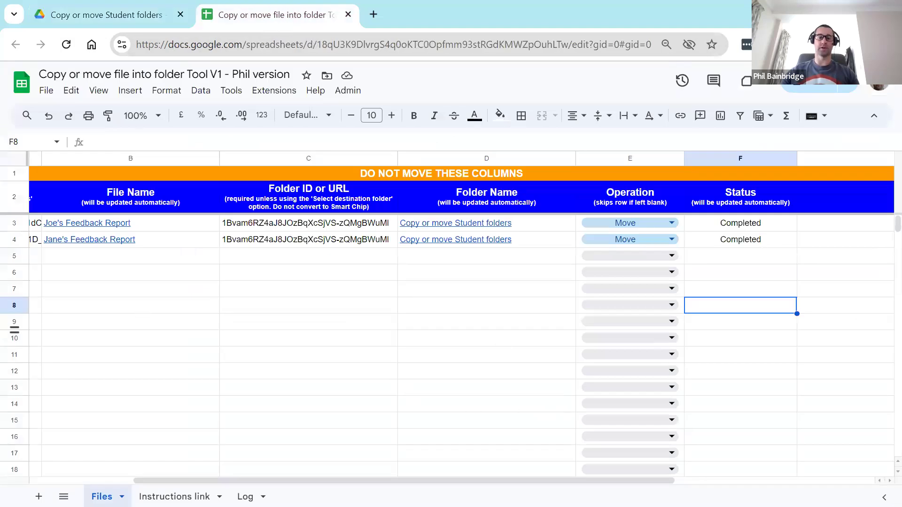